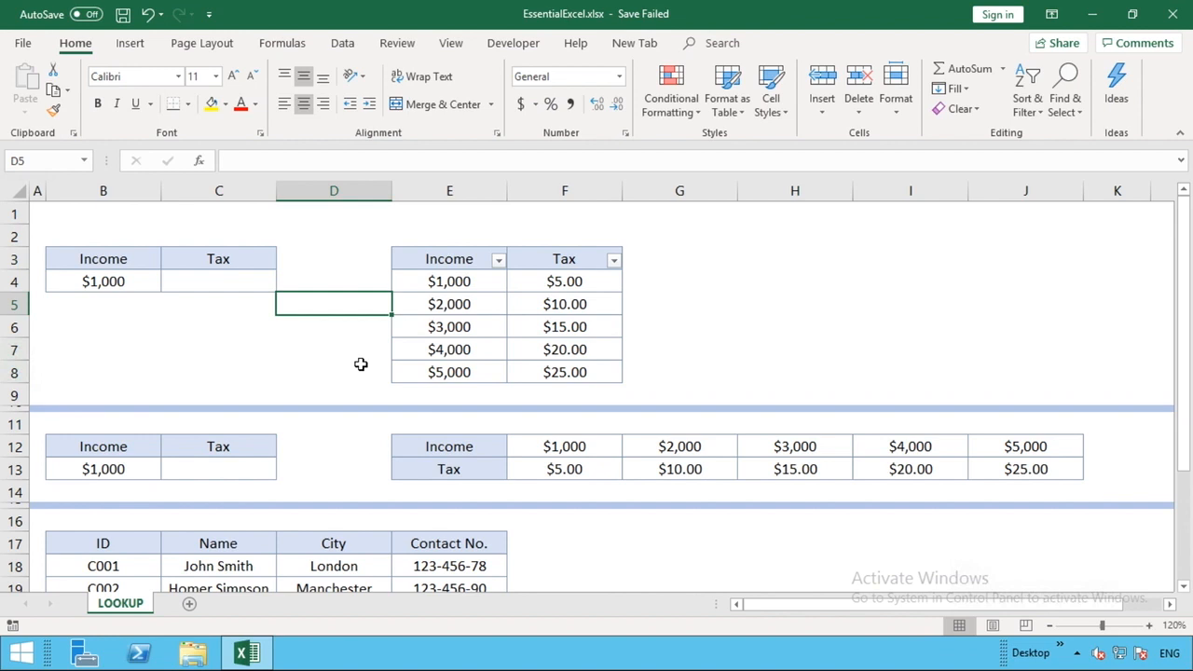
Enter the formula =LOOKUP(B4,E4:F8) in Tax cell C4 to find the tax for the income in B4
left_click(255, 286)
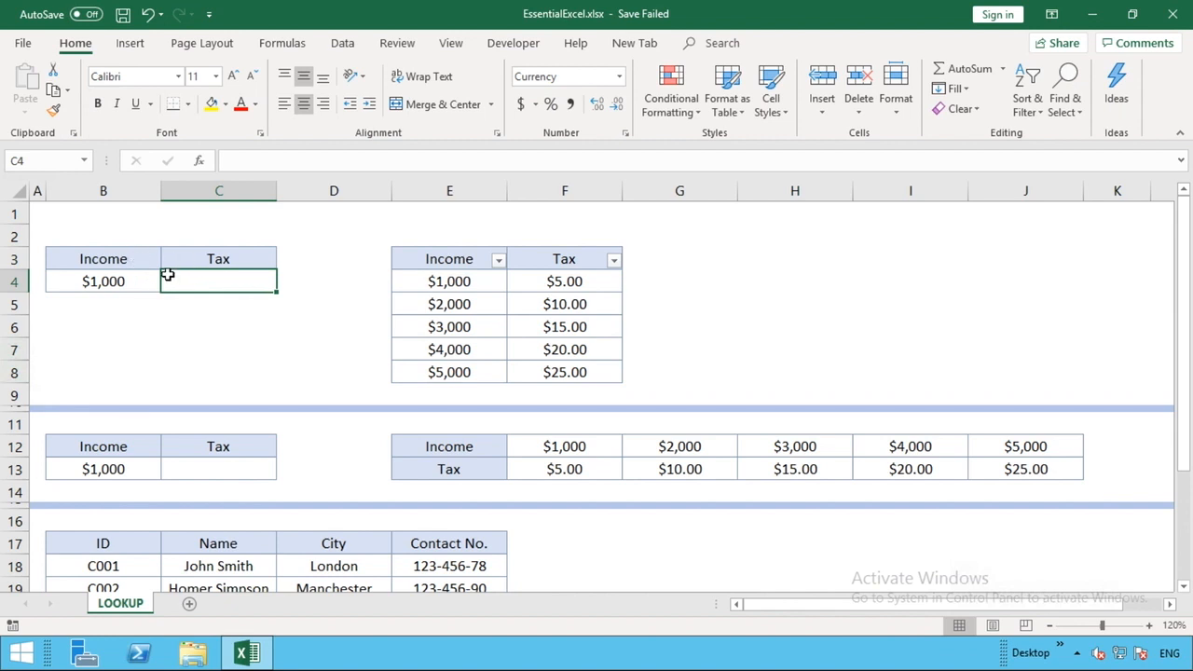
left_click(114, 281)
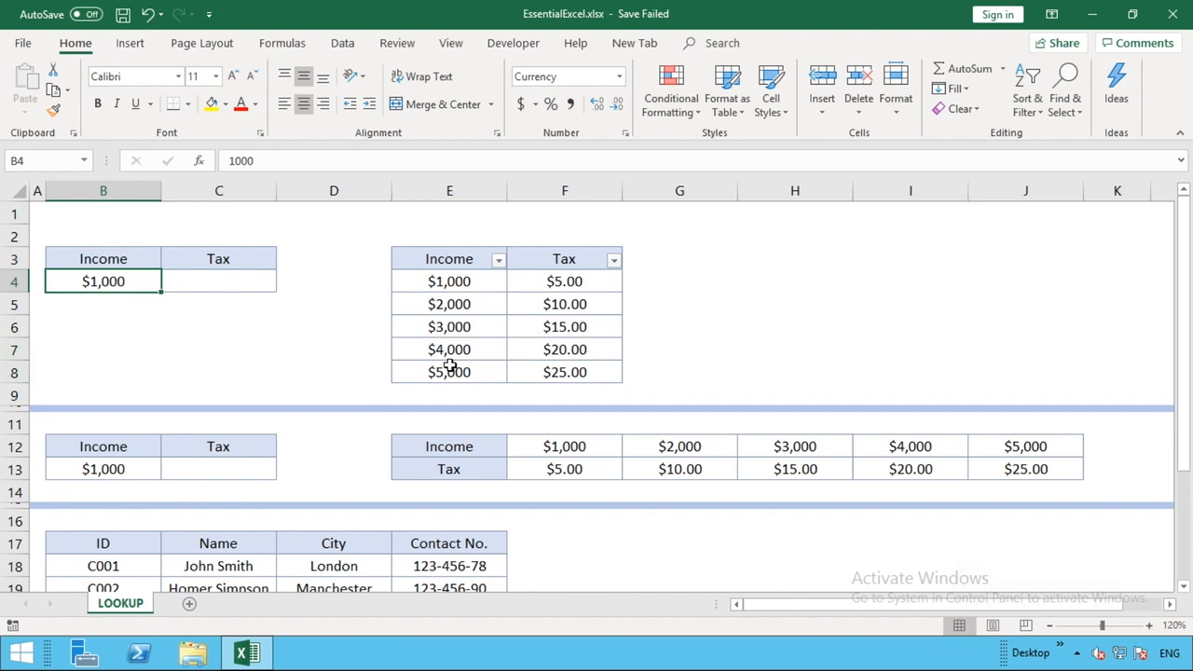
left_click(253, 283)
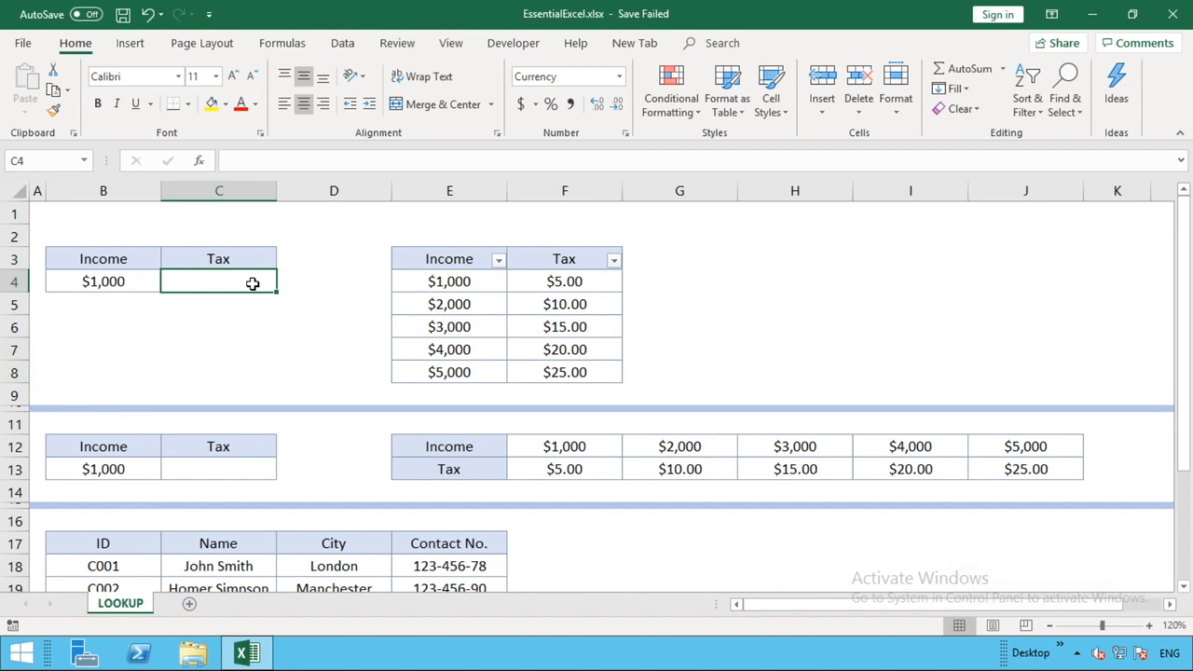
type("=")
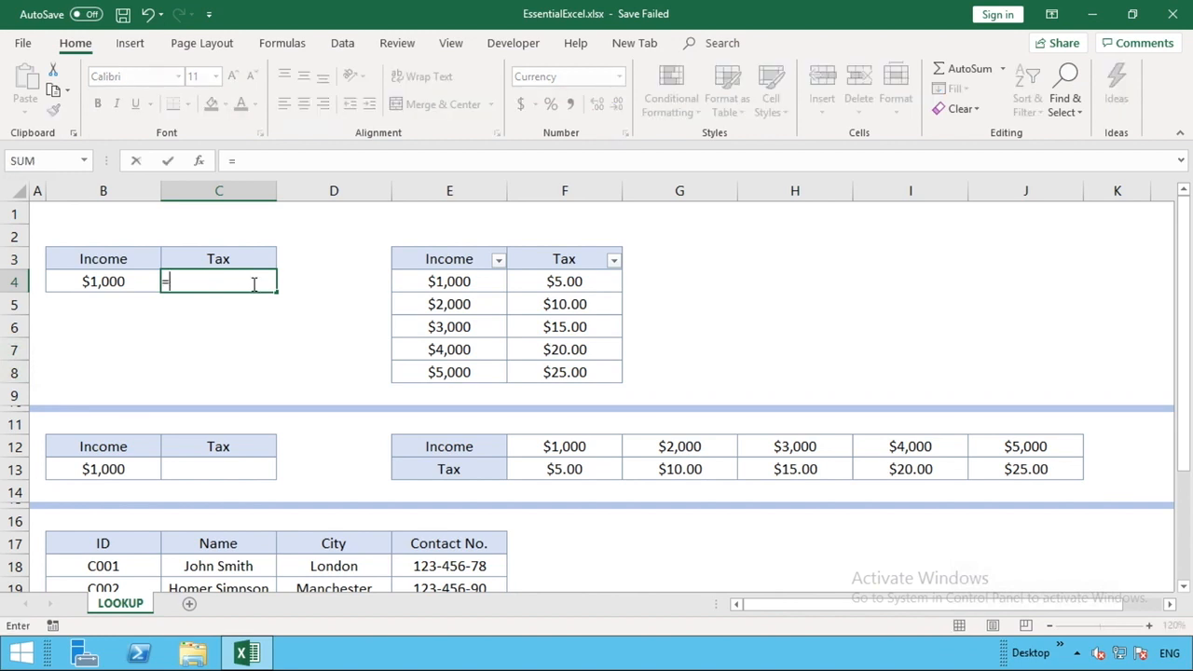
type("LOKUP")
key("BackSpace")
key("BackSpace")
key("BackSpace")
type("O")
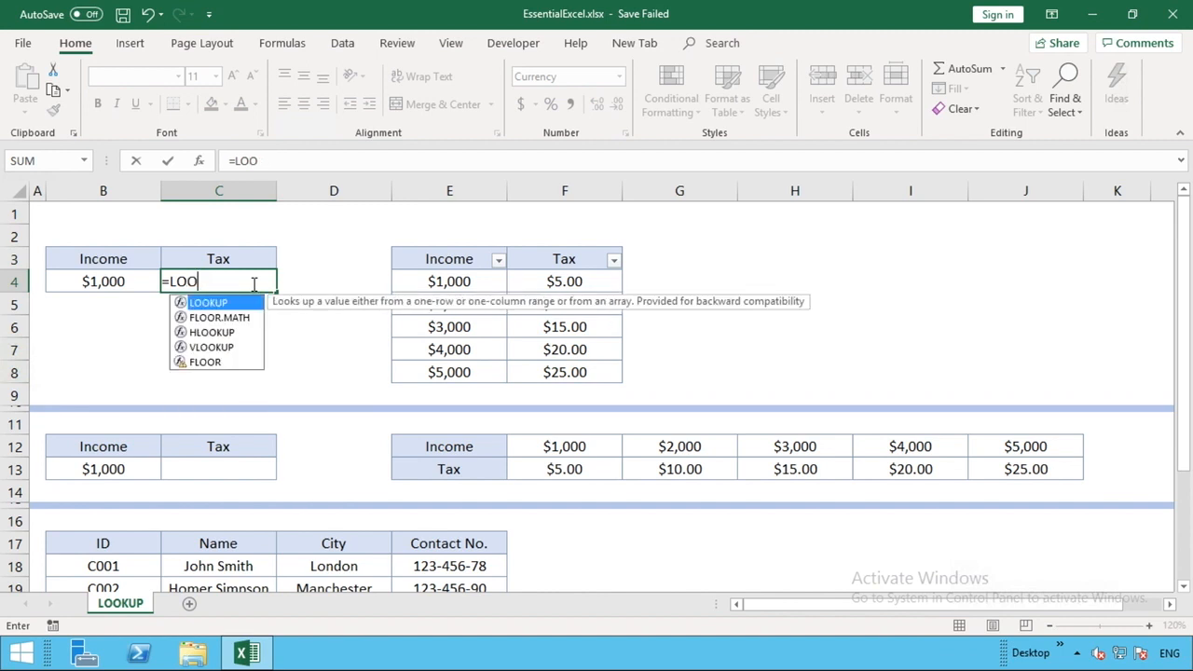
type("KUP(")
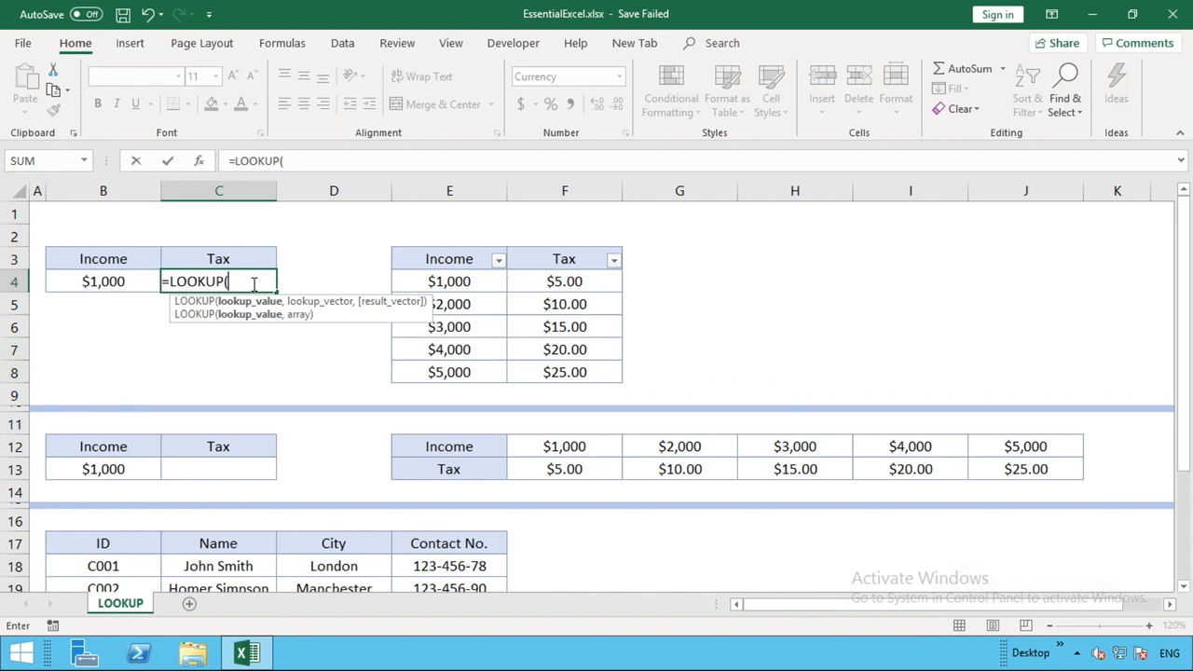
left_click(83, 281)
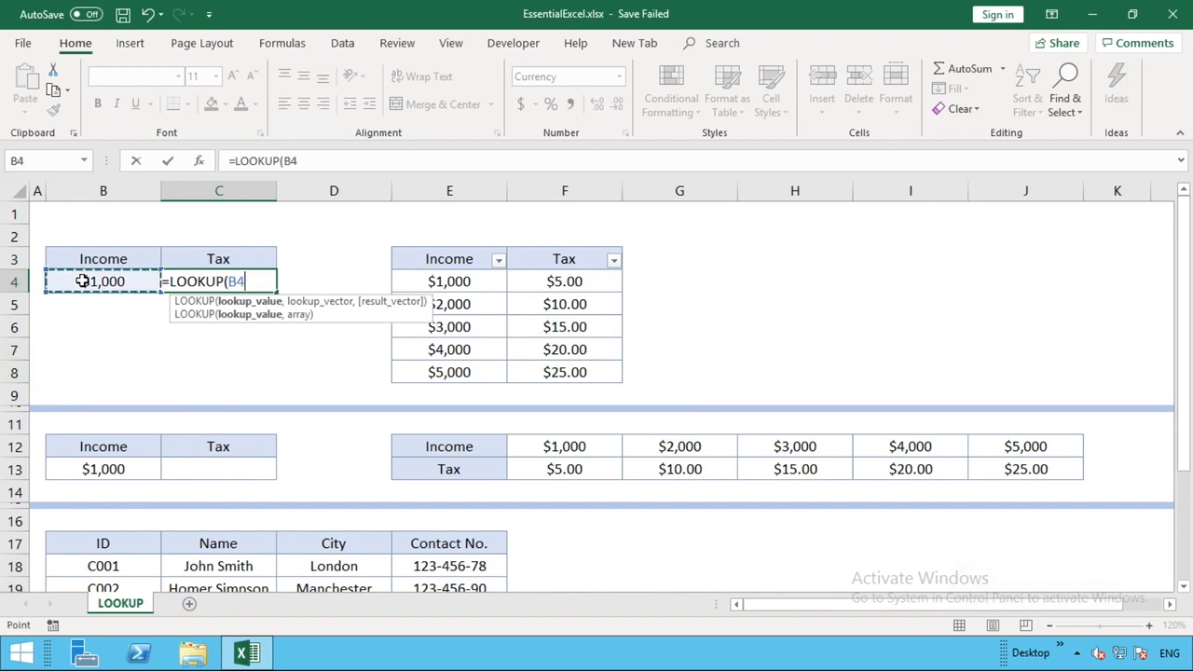
type(",")
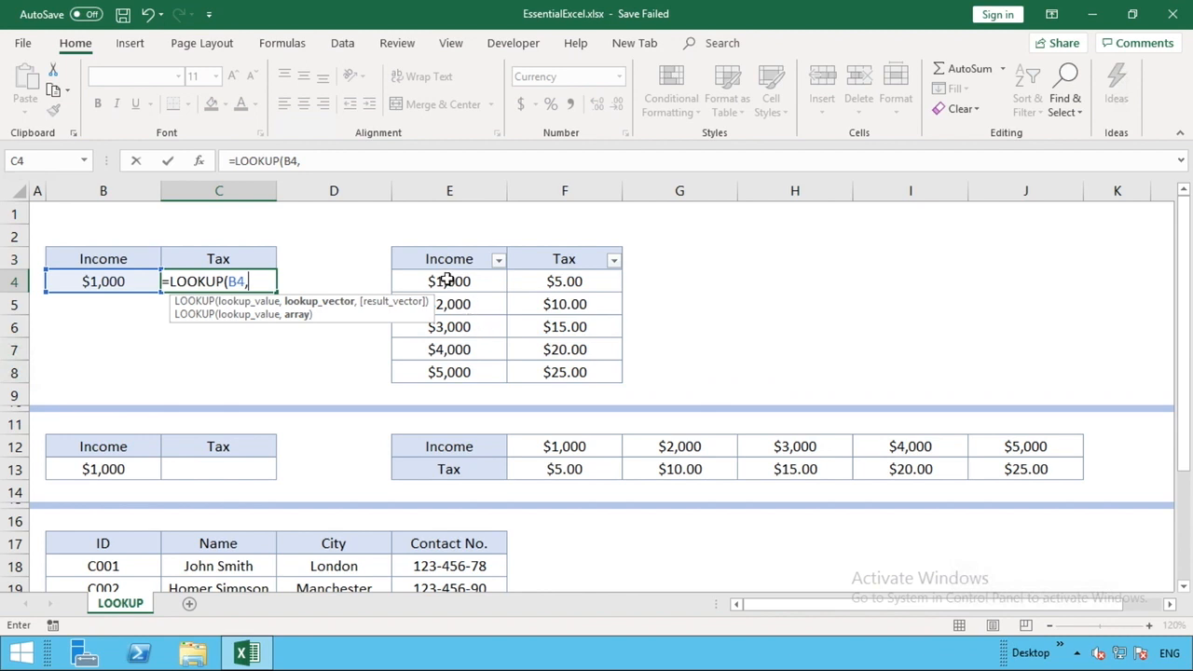
left_click_drag(448, 279, 559, 370)
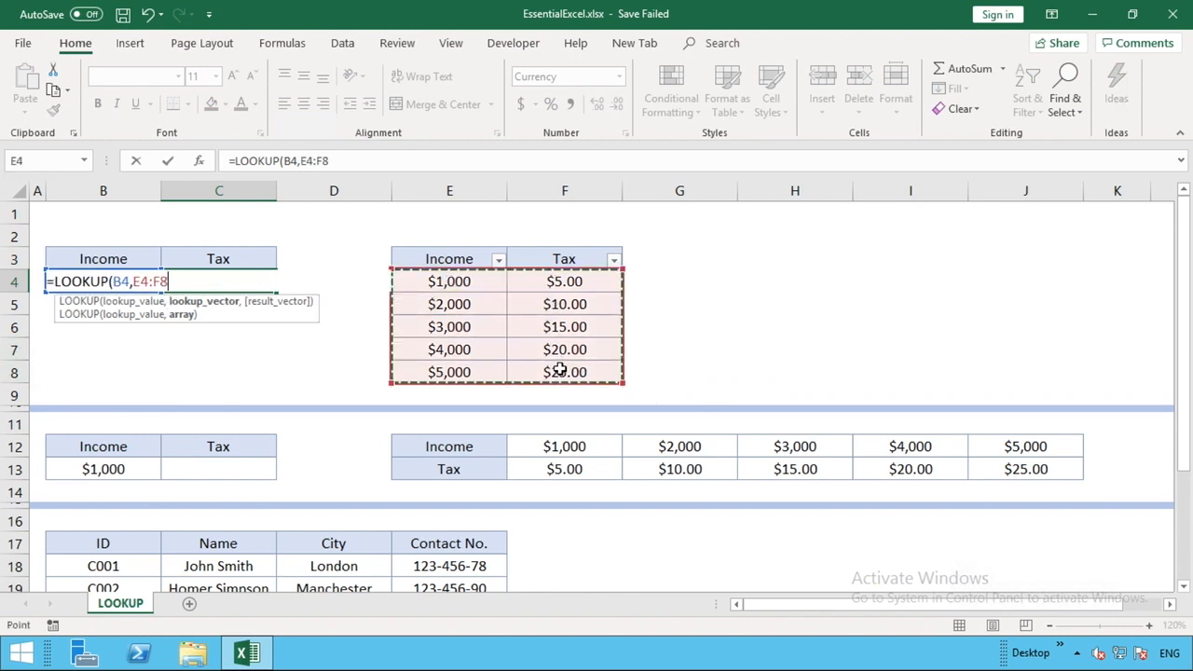
type(")")
key("Return")
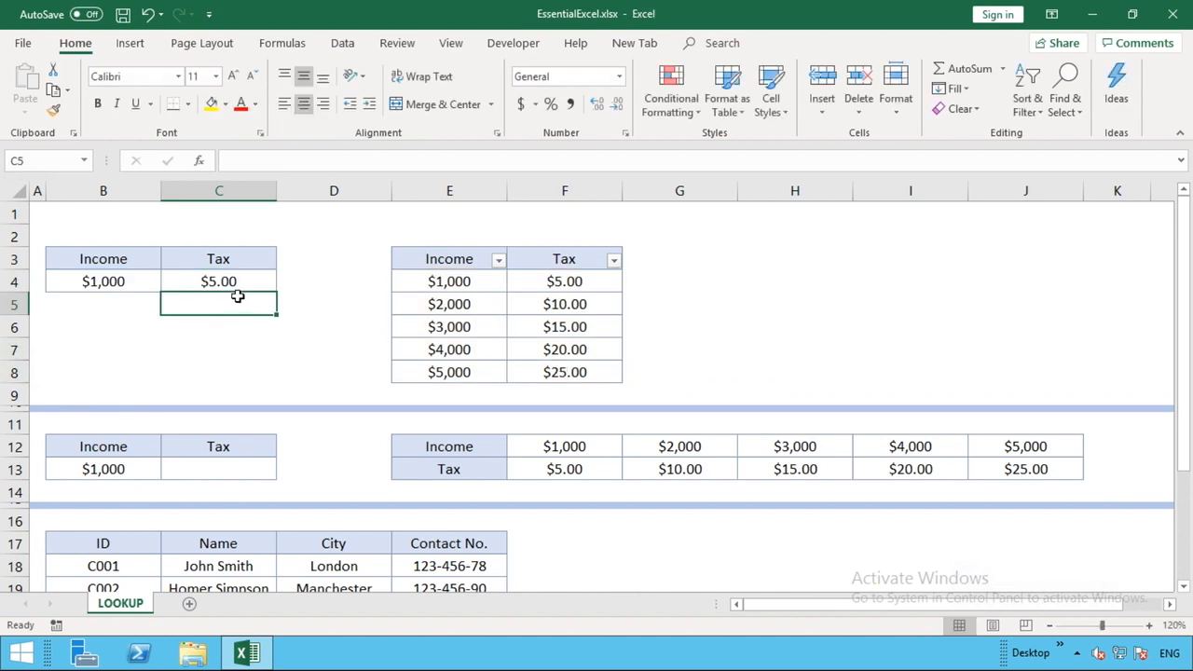
Check the C4 formula against the first row of the vertical tax table, and test it with an income of 4000 in B4
left_click(127, 286)
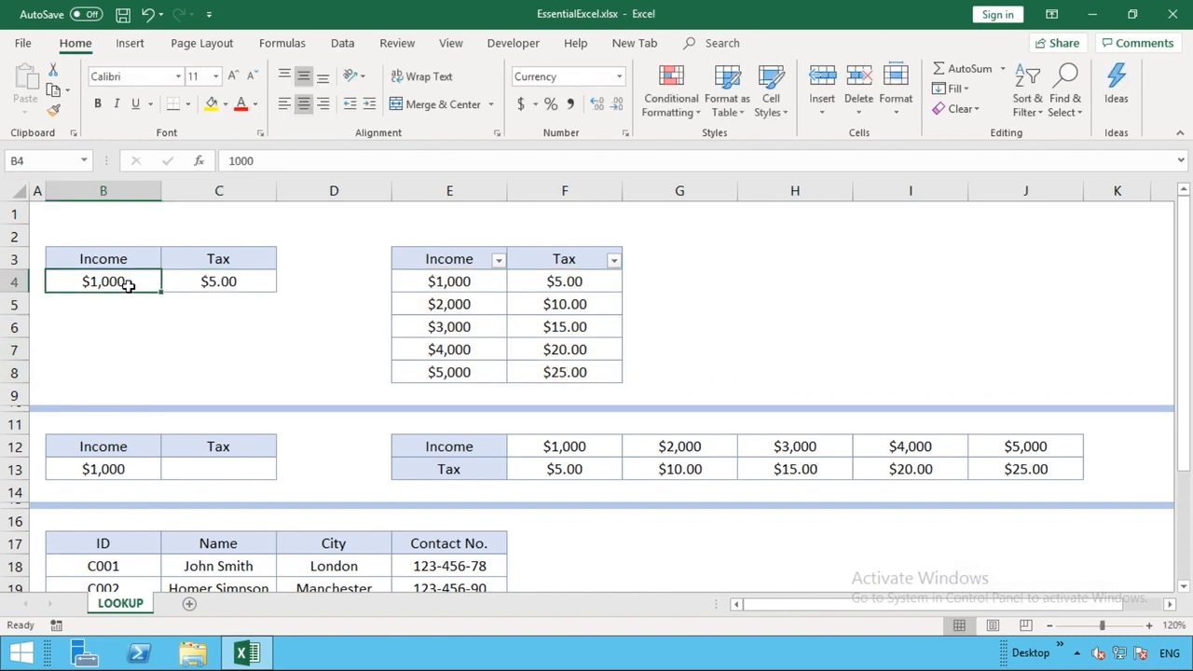
left_click(240, 289)
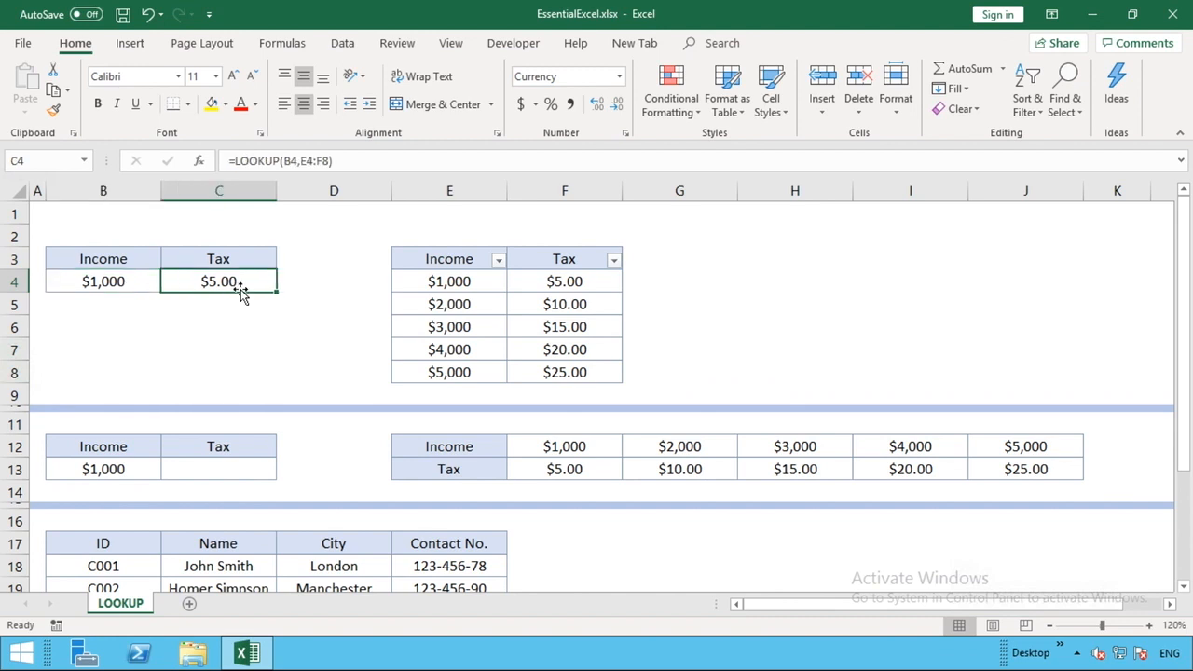
left_click(486, 280)
left_click(557, 279)
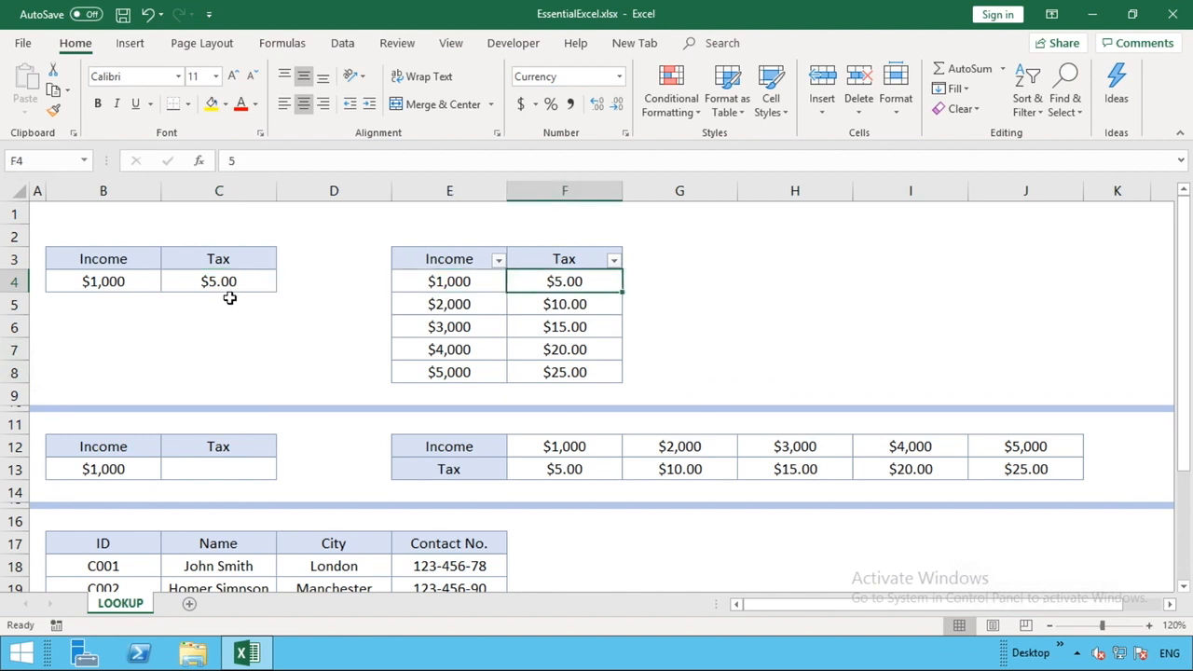
left_click(133, 276)
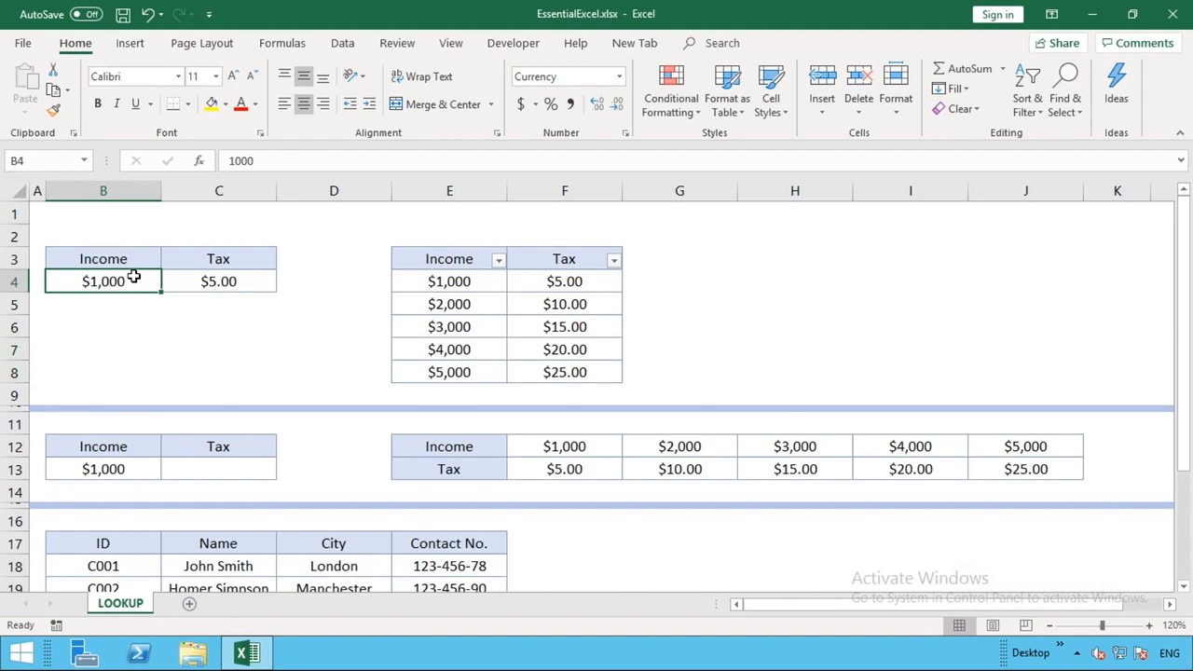
type("4000")
key("Return")
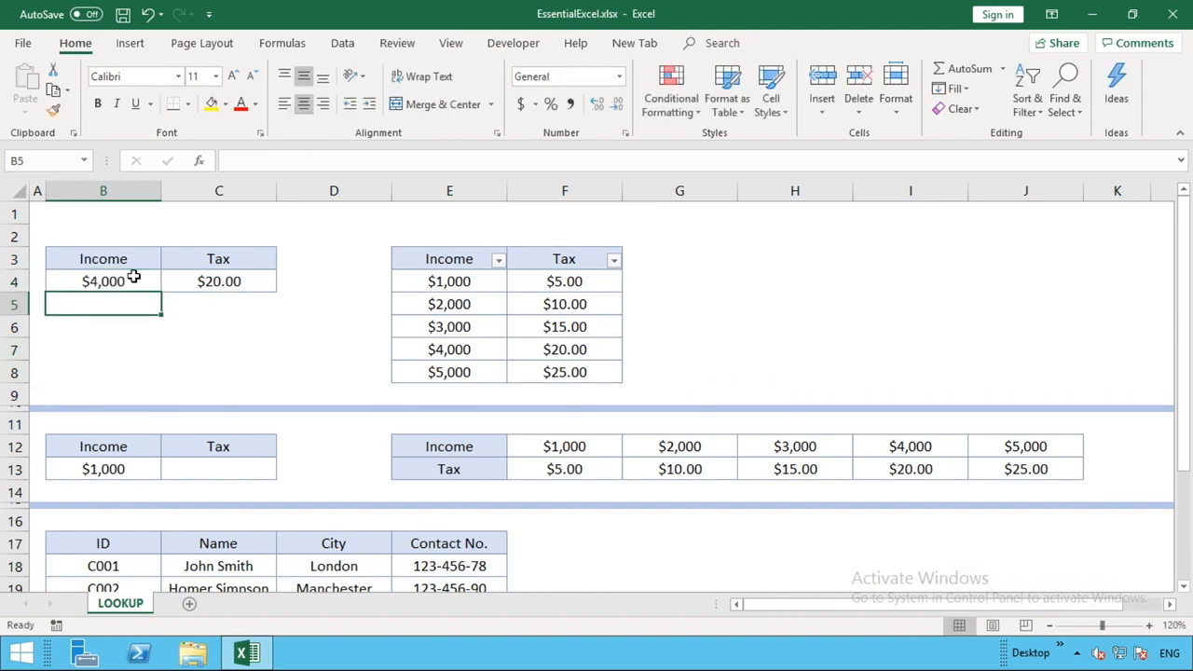
Set the income in B4 to 3500 and compare the returned tax with the $3,000 and $4,000 rows of the vertical table
left_click(126, 280)
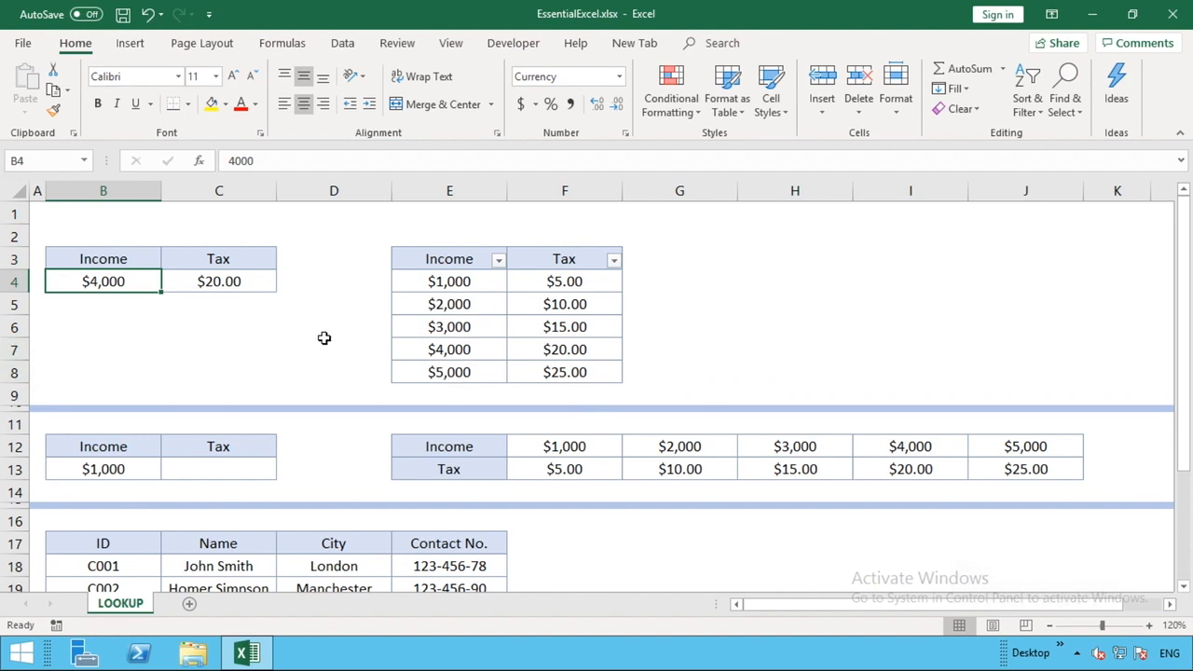
type("3500")
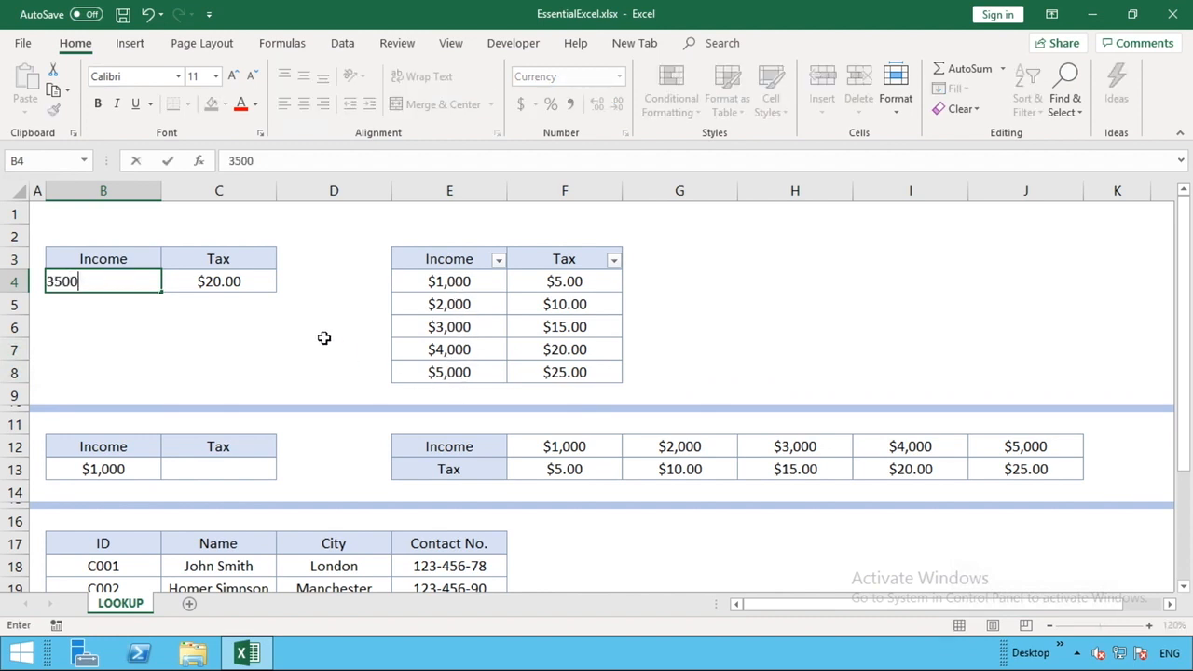
key("Return")
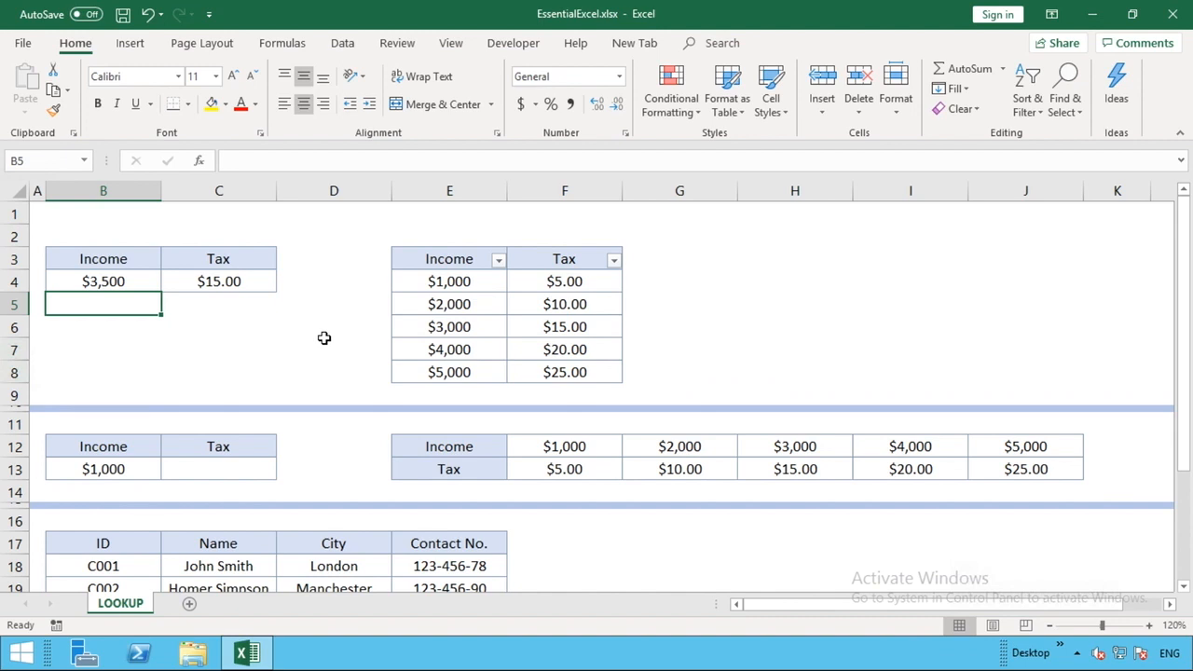
left_click(156, 282)
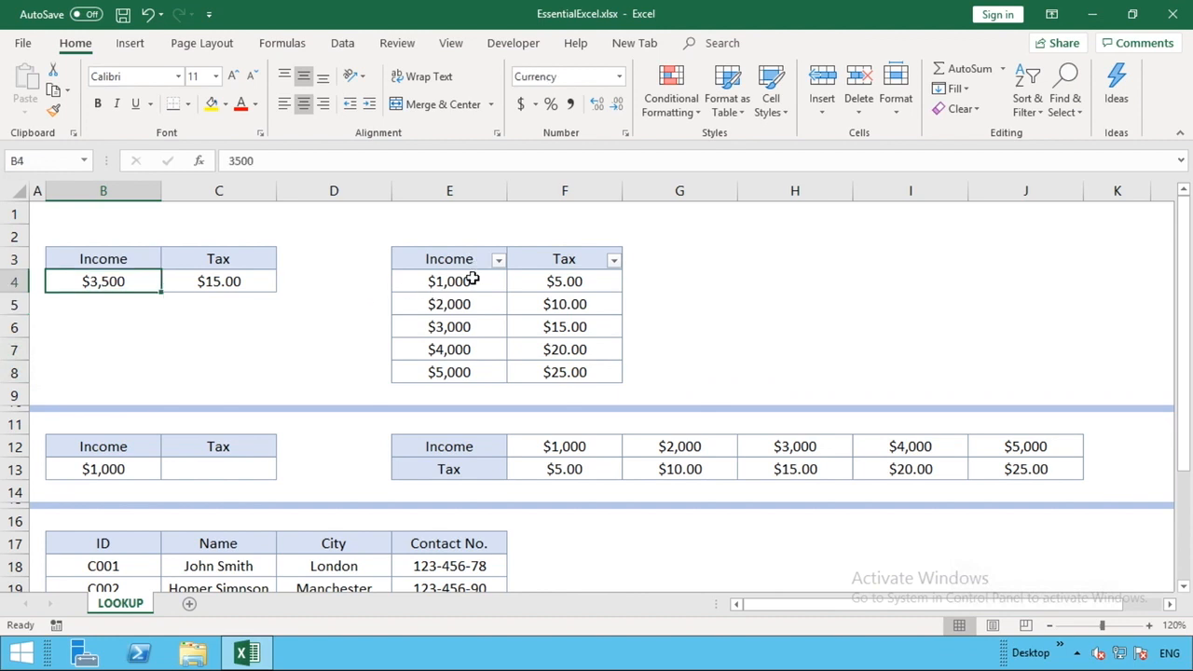
left_click(464, 346)
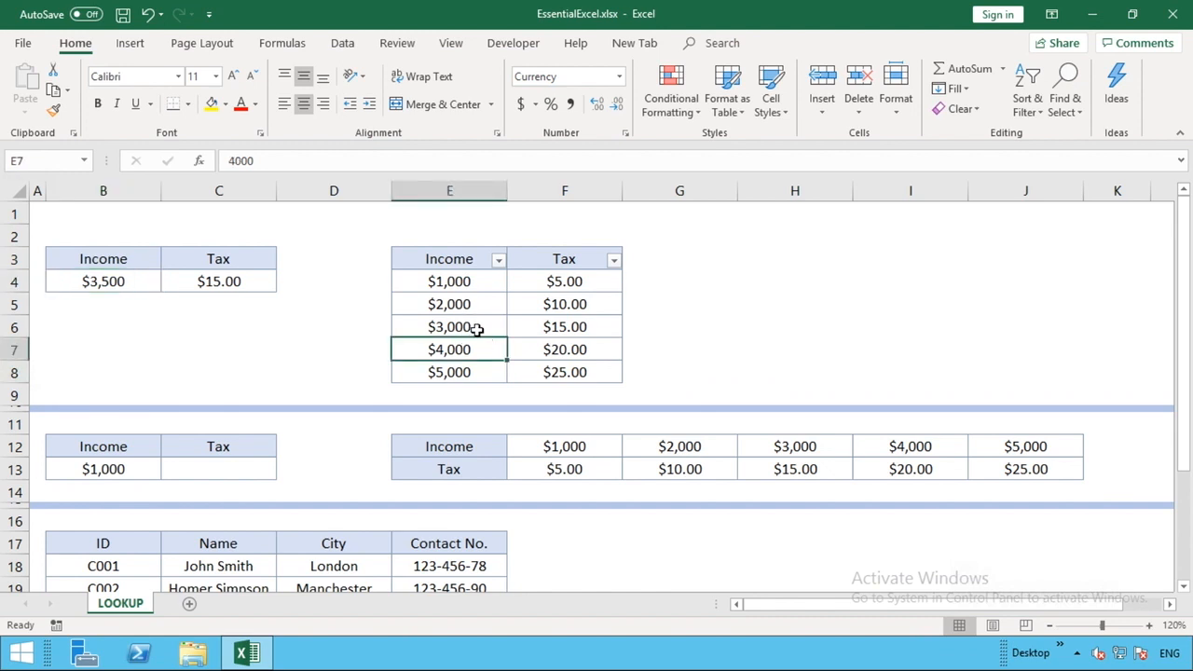
left_click(473, 329)
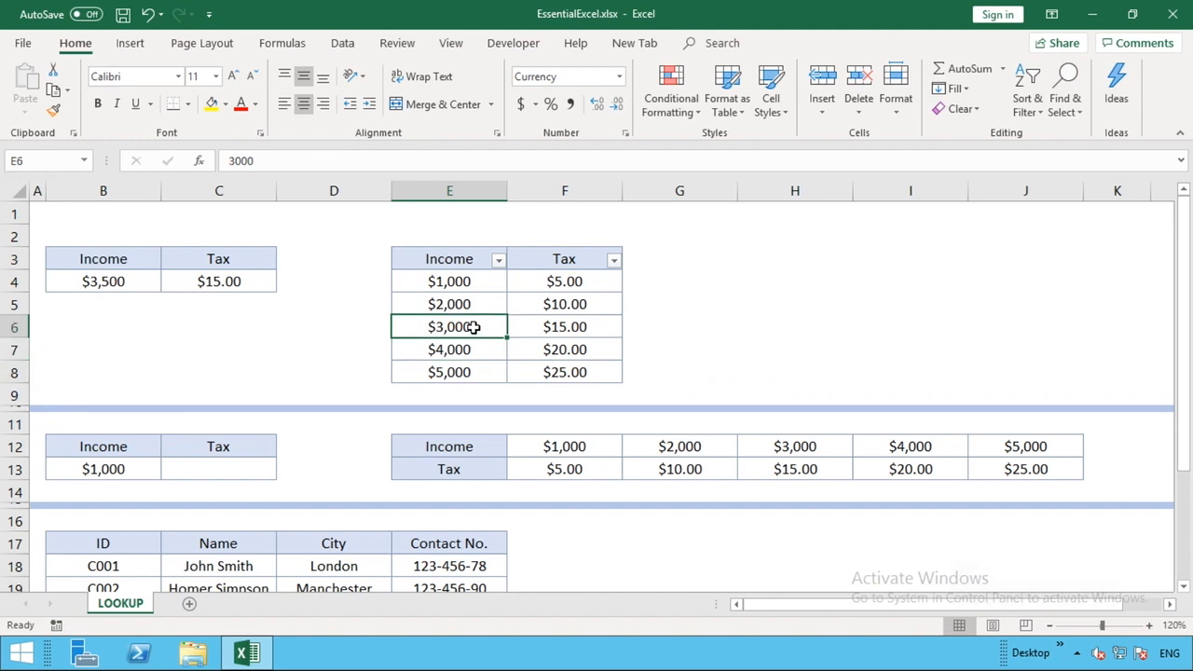
left_click(549, 325)
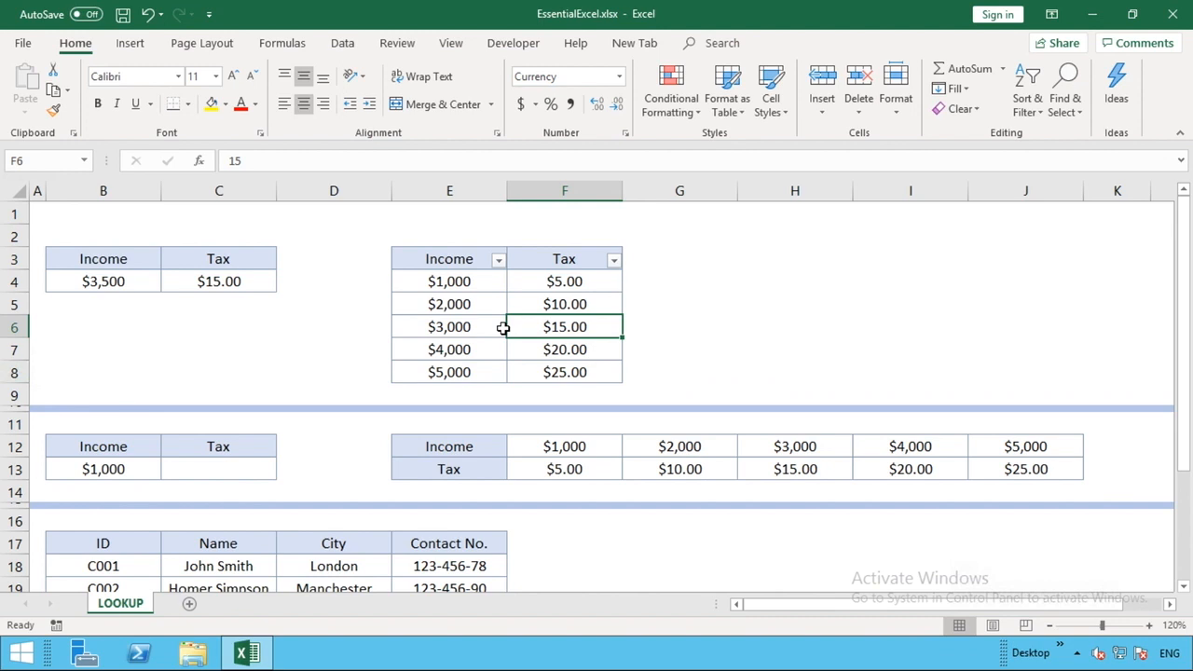
Enter a LOOKUP formula in Tax cell C13 with B13 as lookup value and F12:J12 as lookup range
left_click(231, 465)
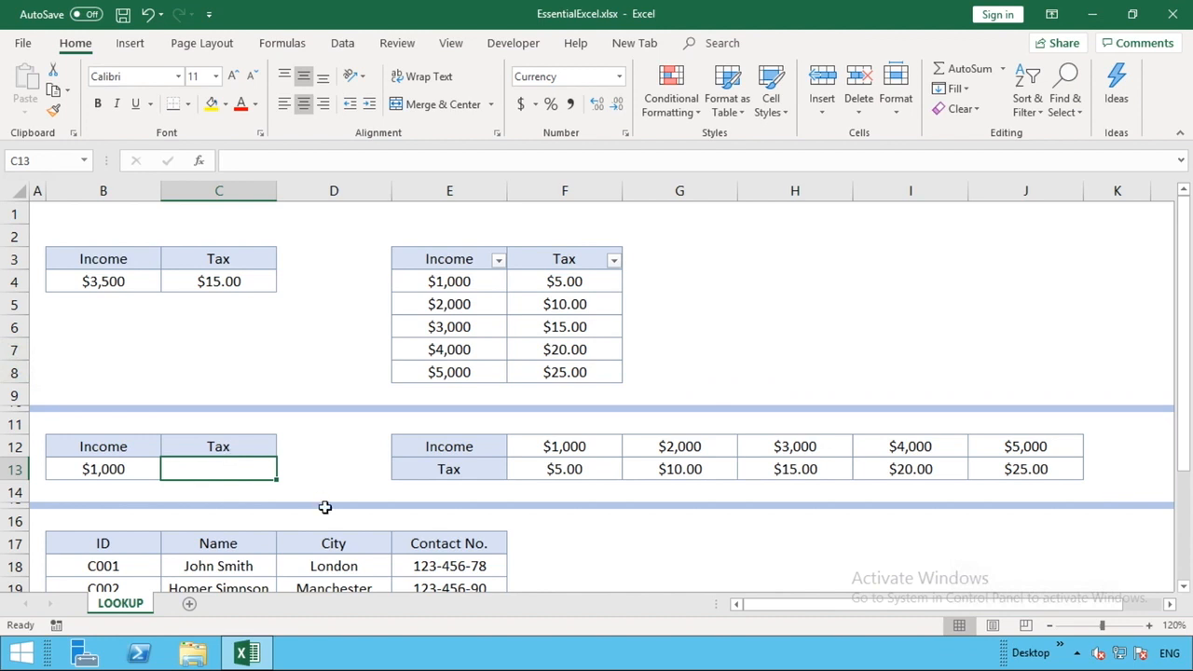
type("=")
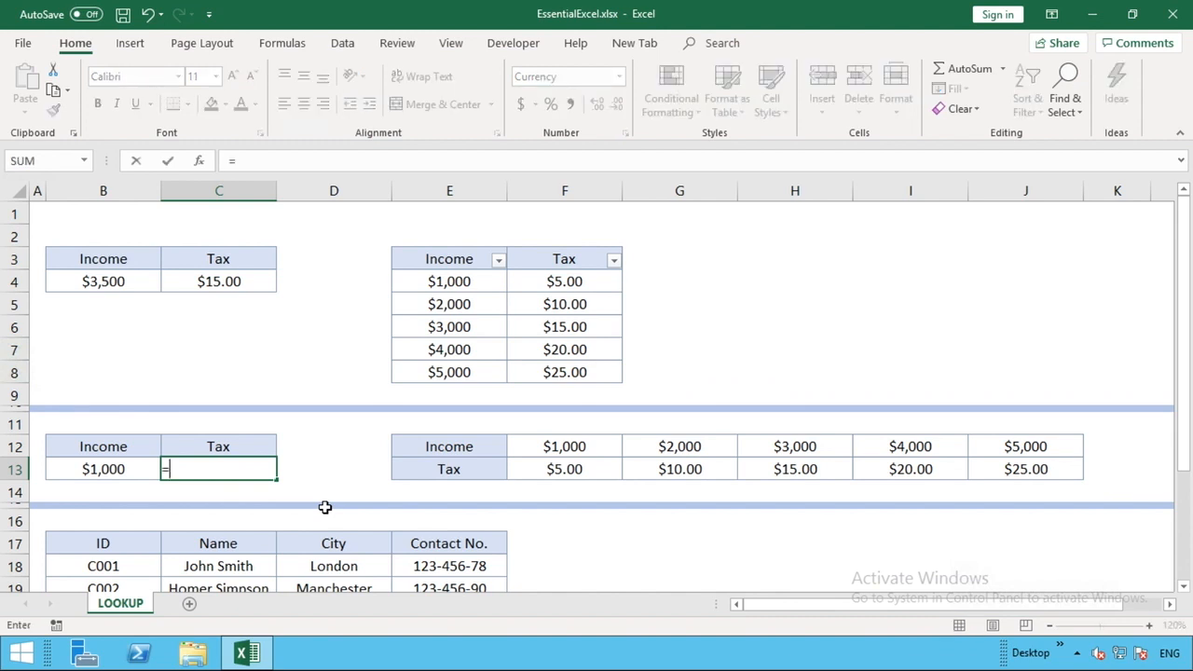
type("lookup")
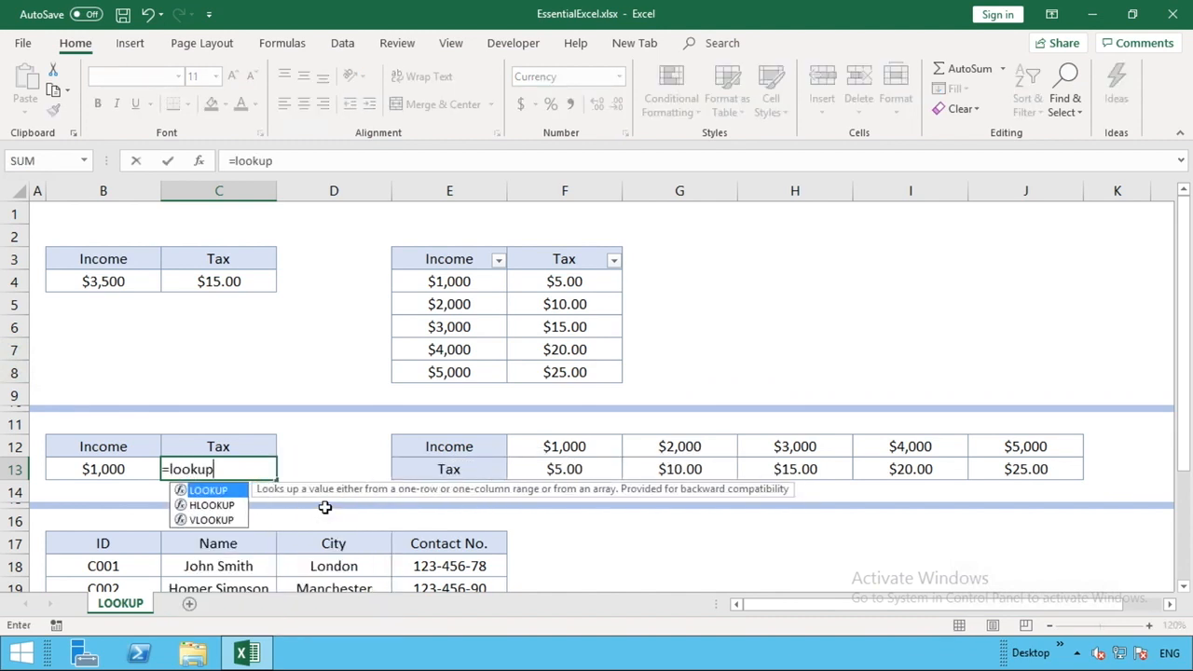
type("(")
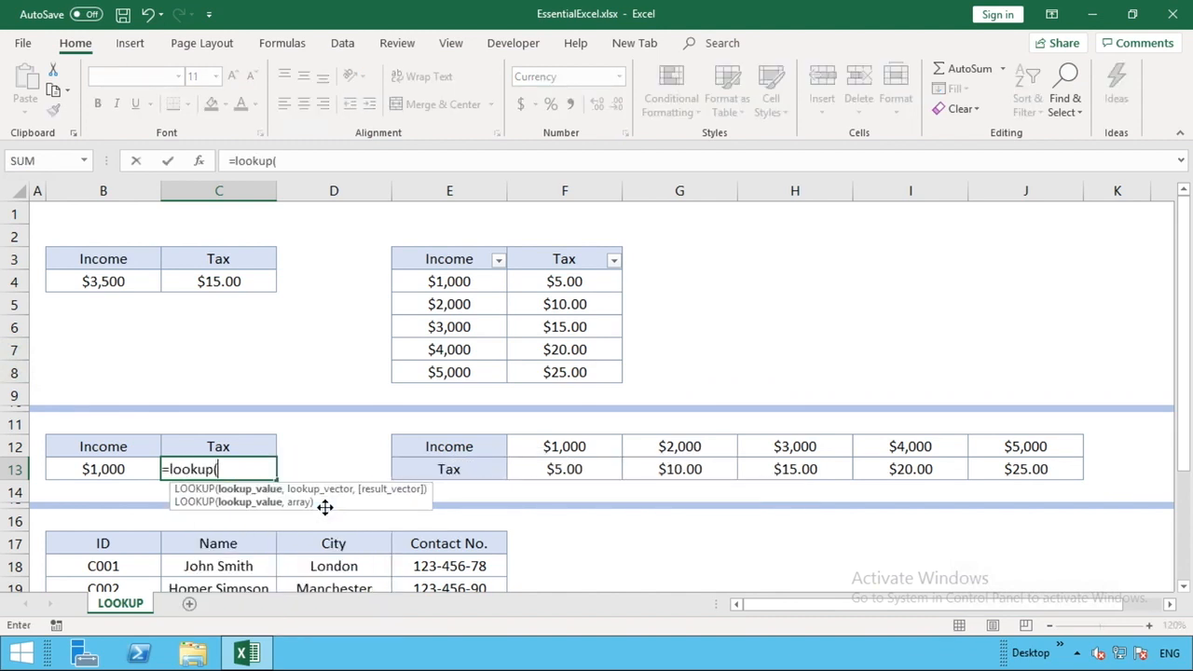
left_click(135, 468)
type(",")
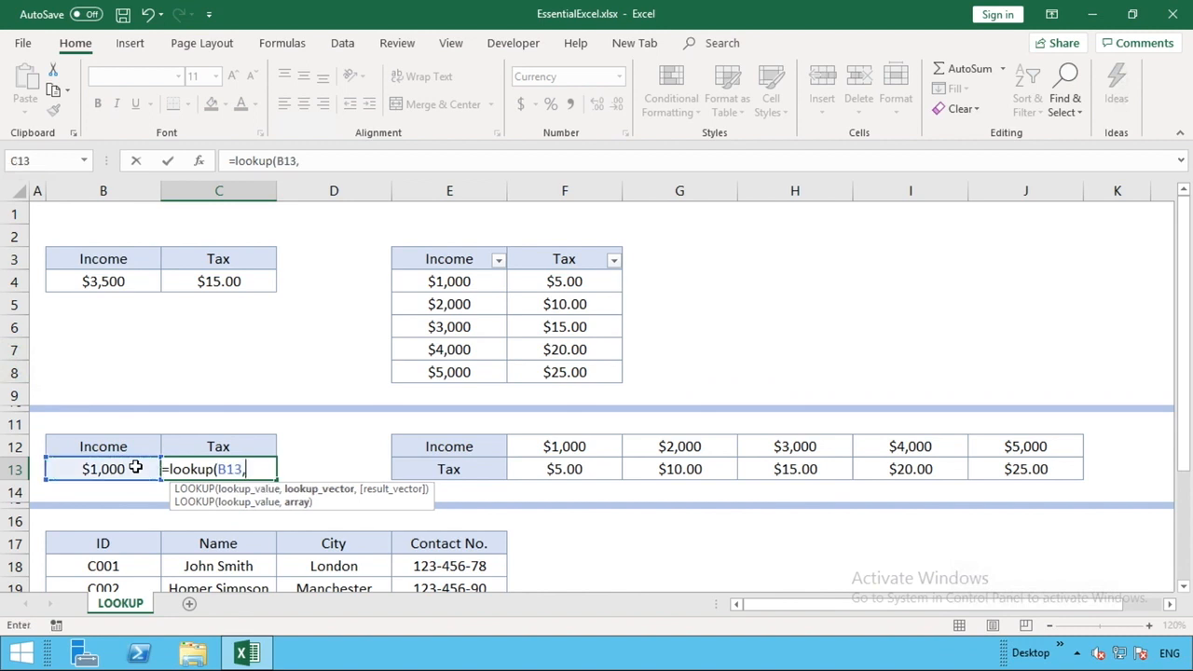
left_click(550, 447)
left_click_drag(746, 461, 708, 447)
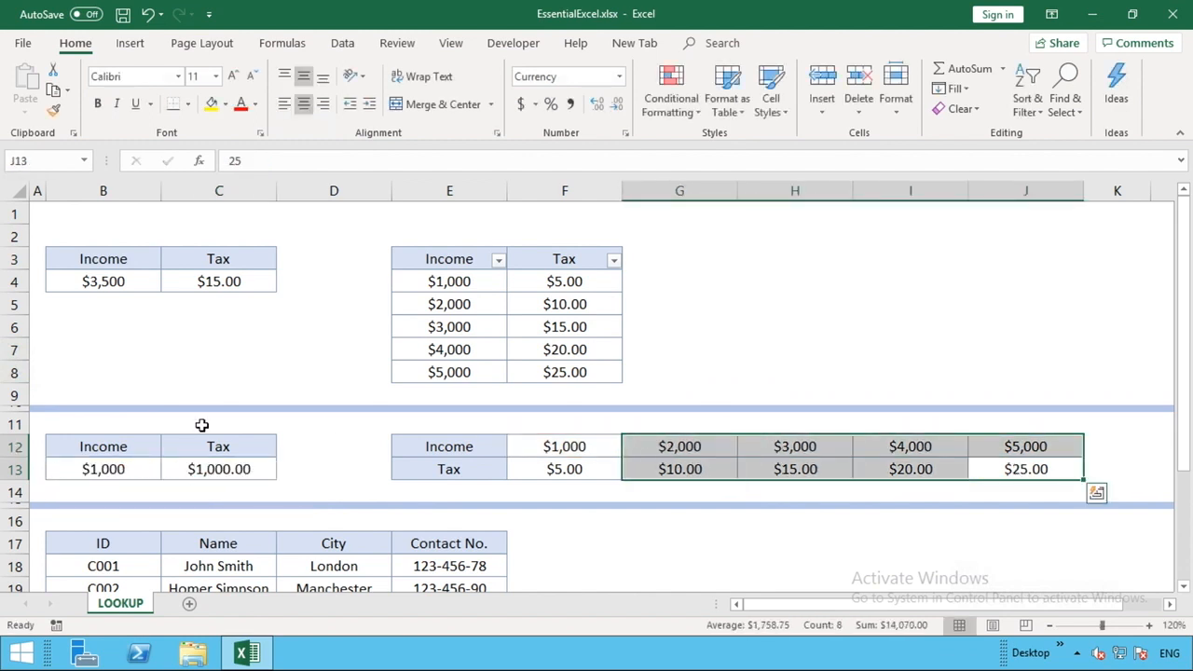
Replace the lookup range in the C13 formula with F12:J13 so that it covers both the Income and Tax rows
left_click(238, 463)
left_click(347, 161)
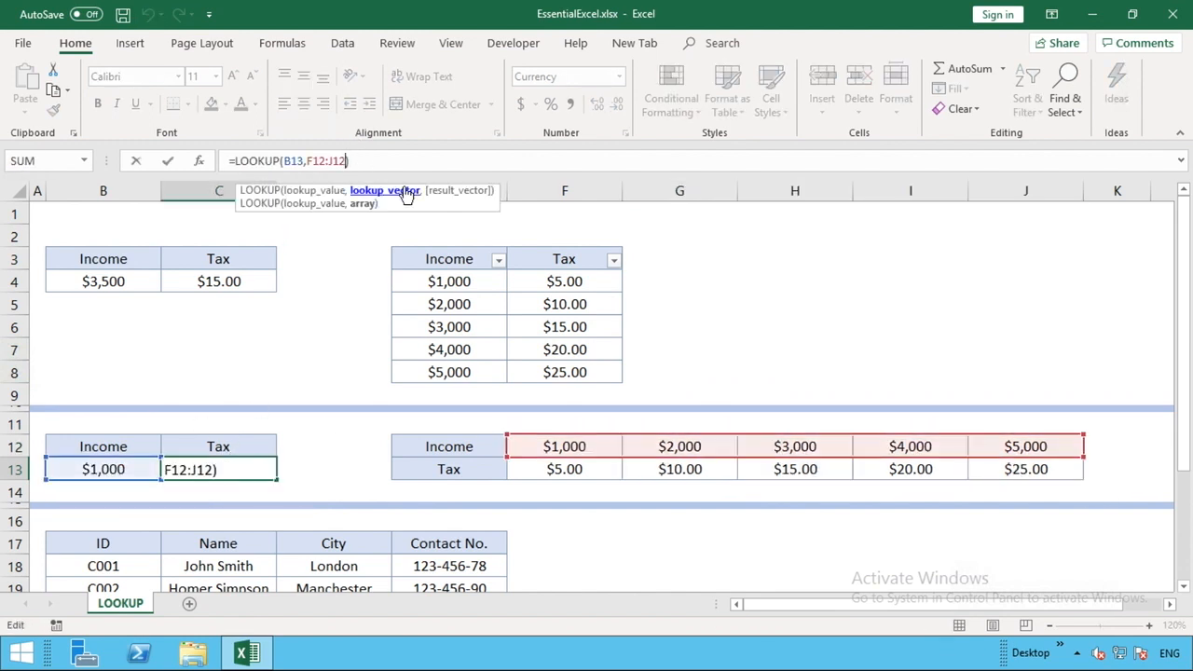
key("BackSpace")
key("BackSpace")
key("BackSpace")
key("BackSpace")
key("BackSpace")
key("BackSpace")
key("BackSpace")
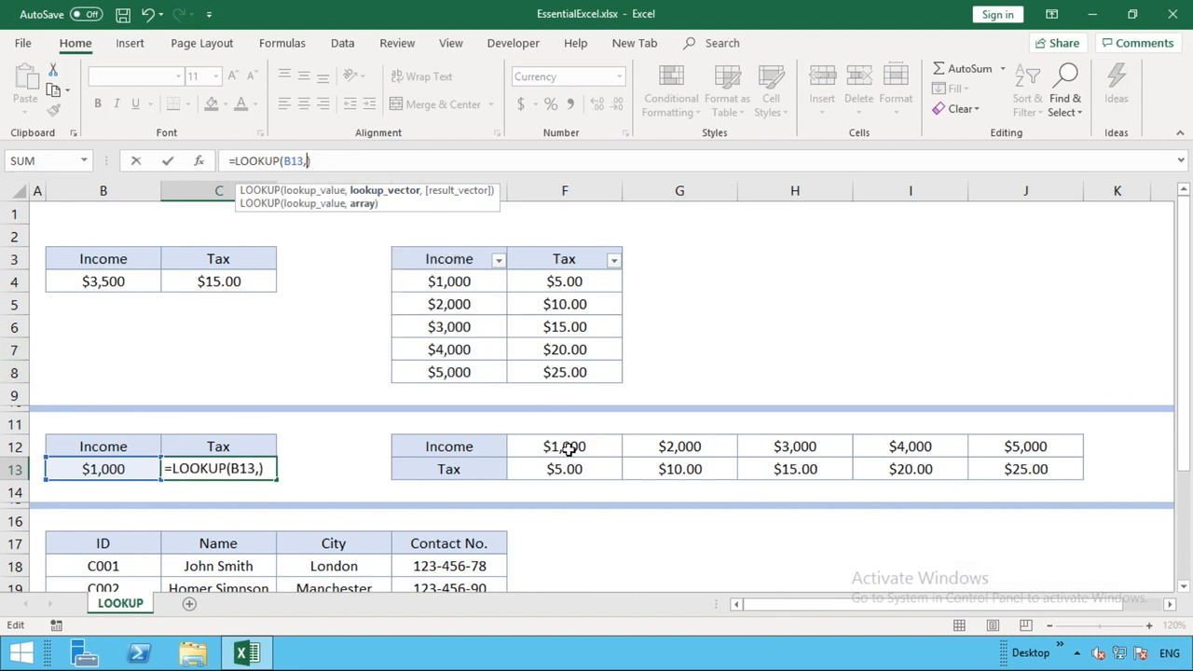
left_click_drag(569, 449, 722, 463)
left_click_drag(1001, 466, 1004, 467)
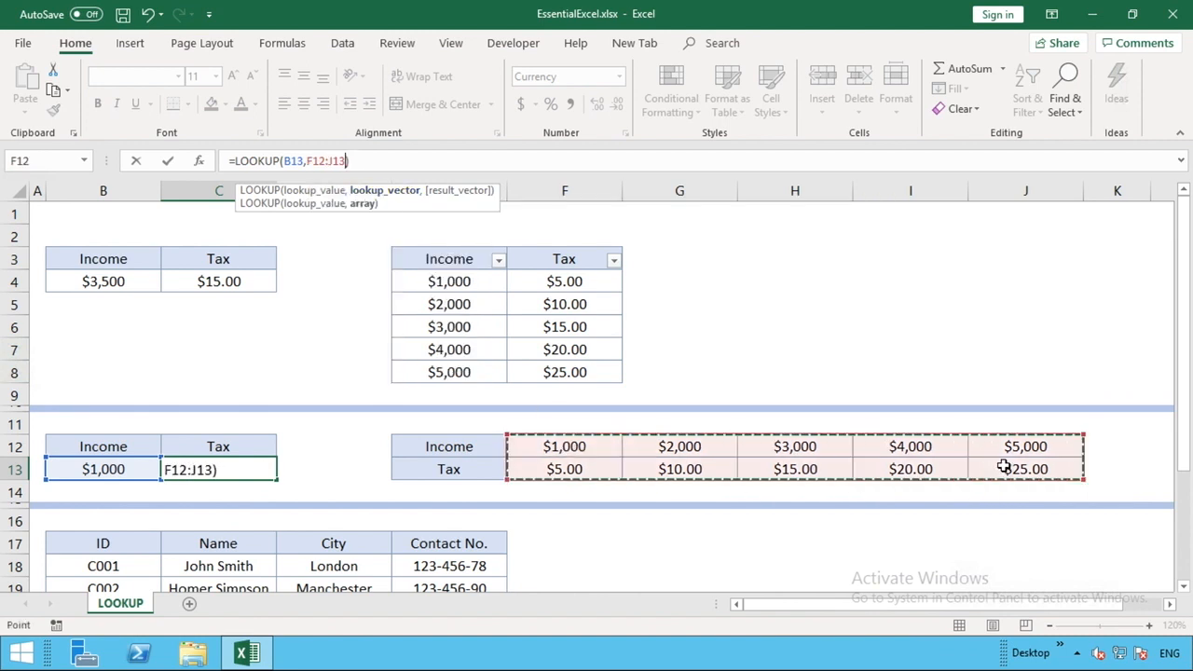
type(")")
key("Return")
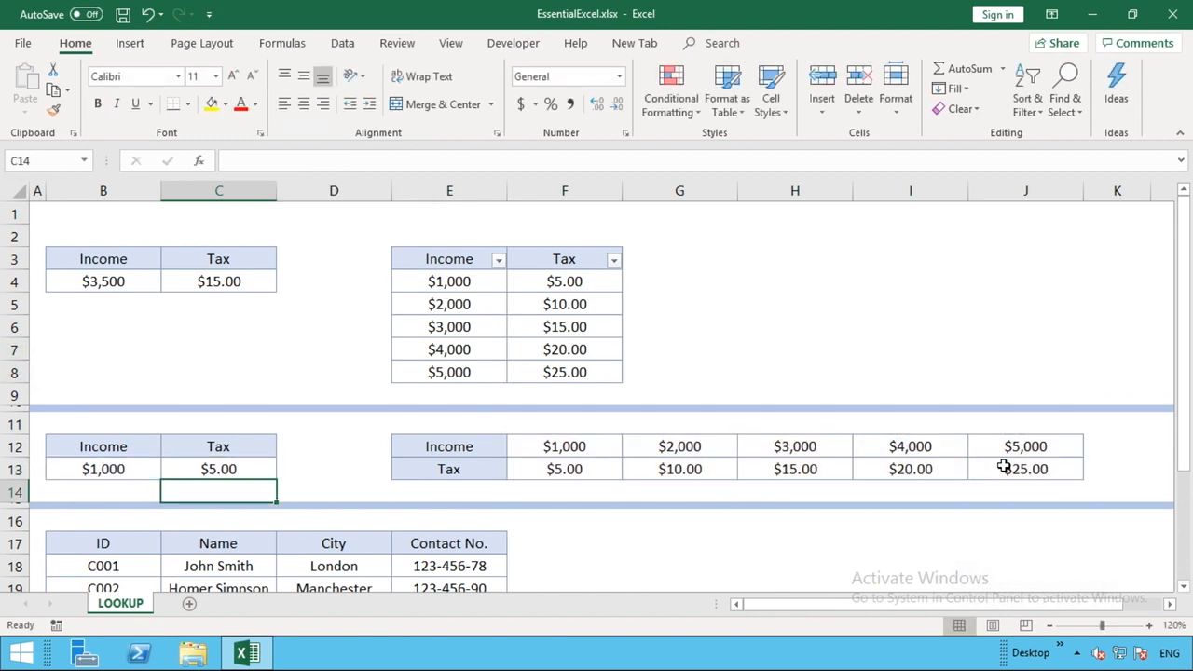
Set the income in B13 to 50000 to test the horizontal lookup
left_click(141, 469)
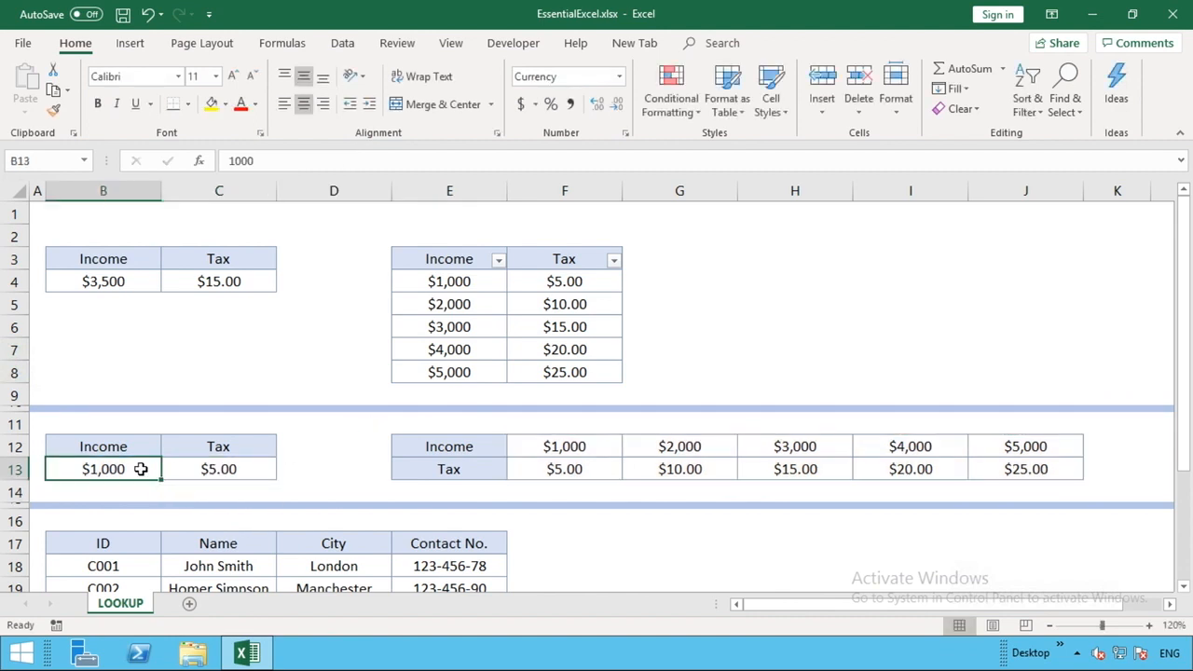
type("3000")
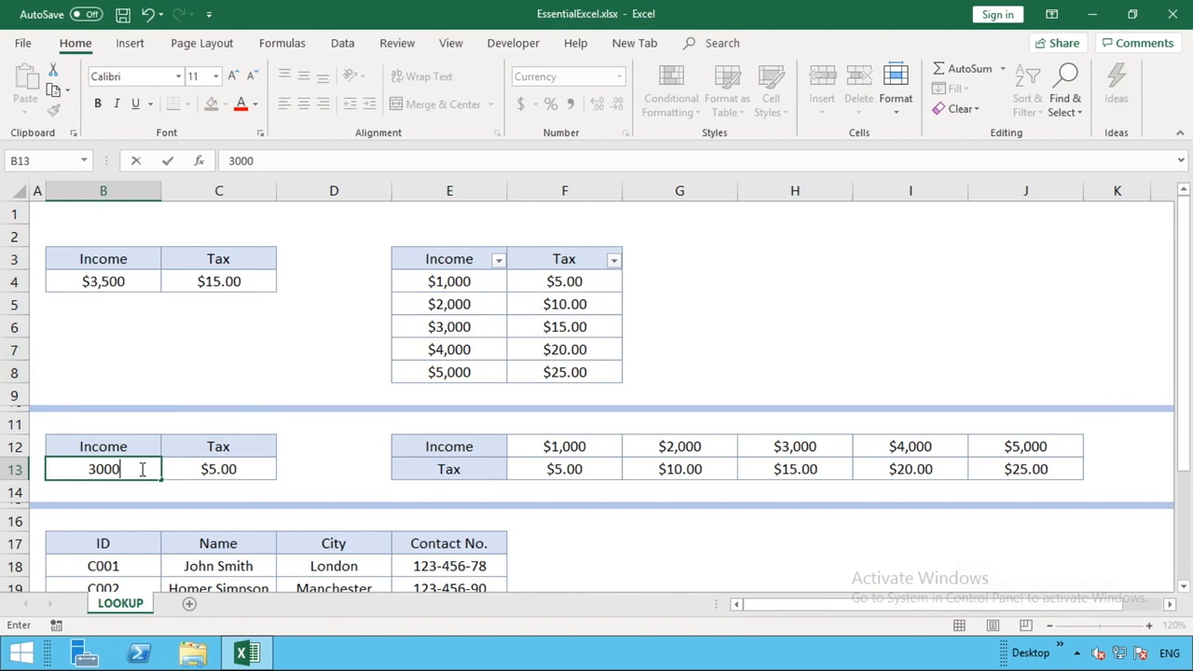
key("BackSpace")
key("BackSpace")
key("BackSpace")
key("BackSpace")
type("50000")
key("Return")
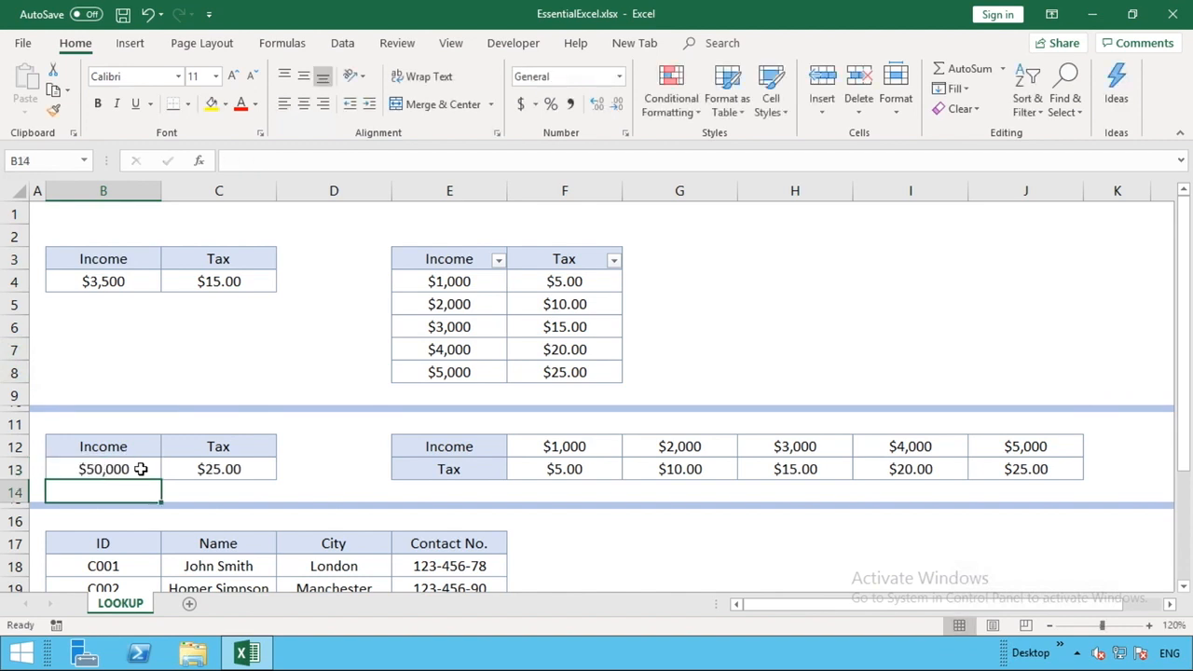
Set the income in B13 to 5000 and check the tax returned in C13
left_click(139, 468)
double_click(142, 469)
key("BackSpace")
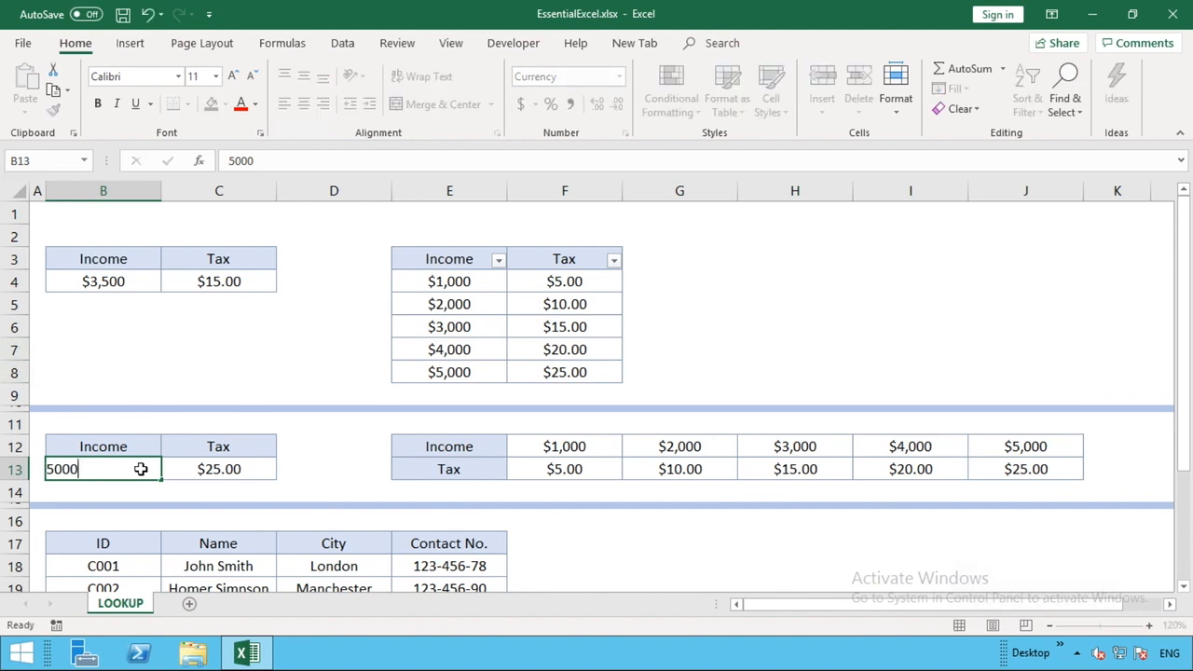
key("Return")
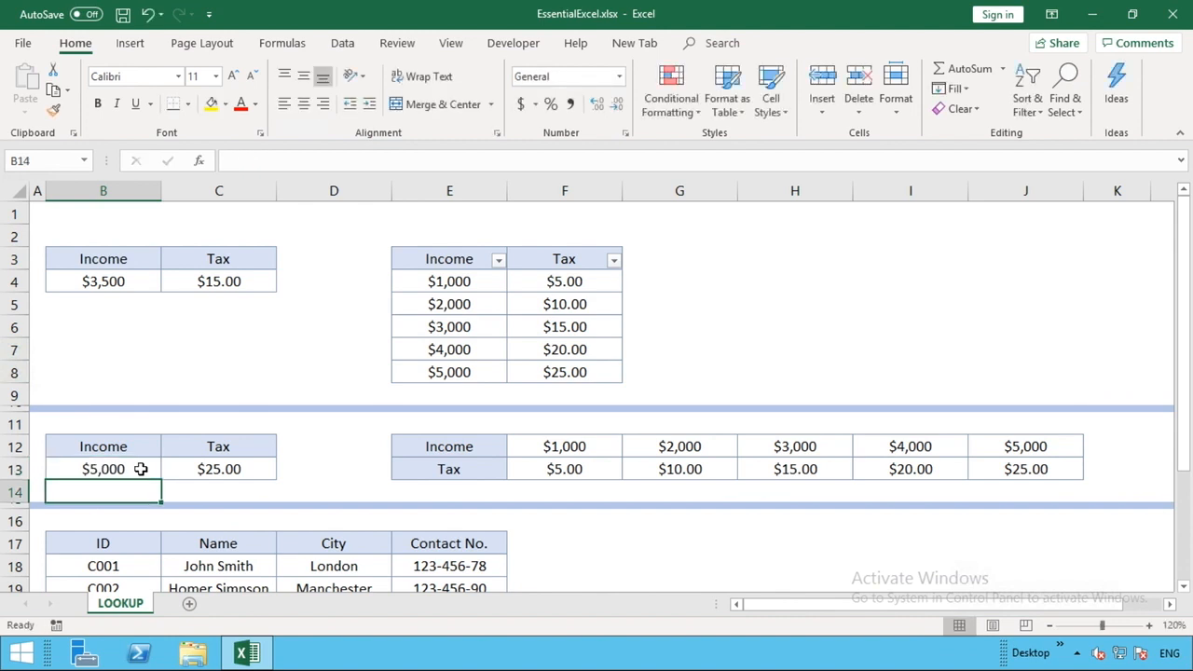
left_click(229, 470)
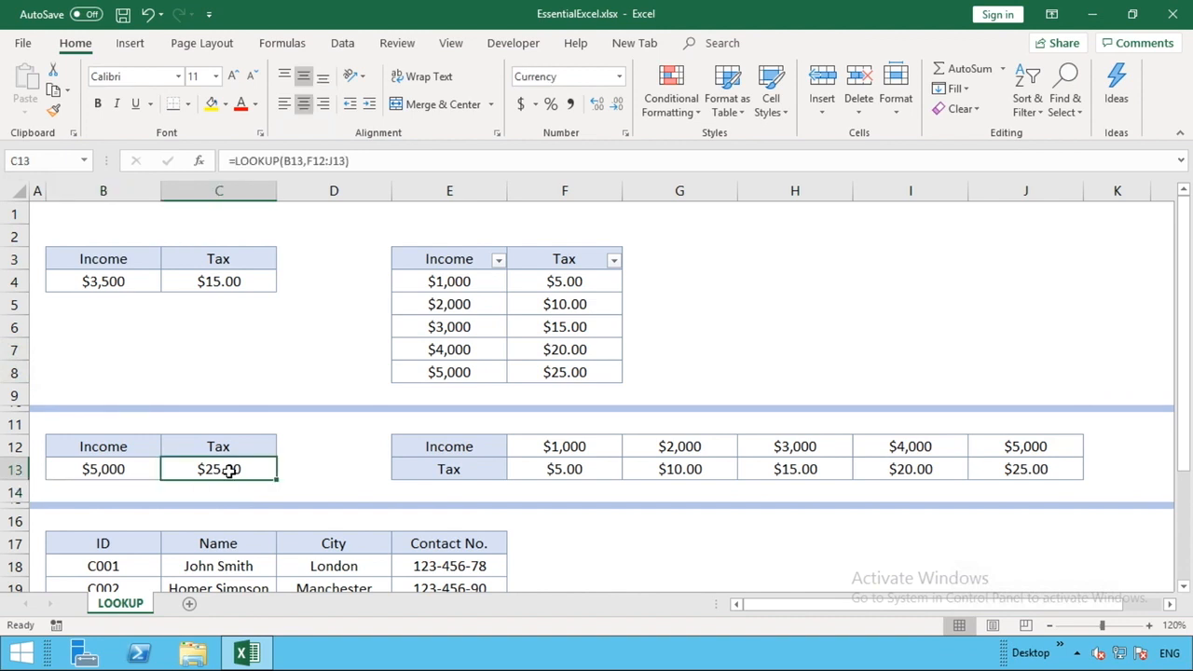
Set the income in B13 to 3500 to test a value between two columns of the horizontal table
left_click(143, 469)
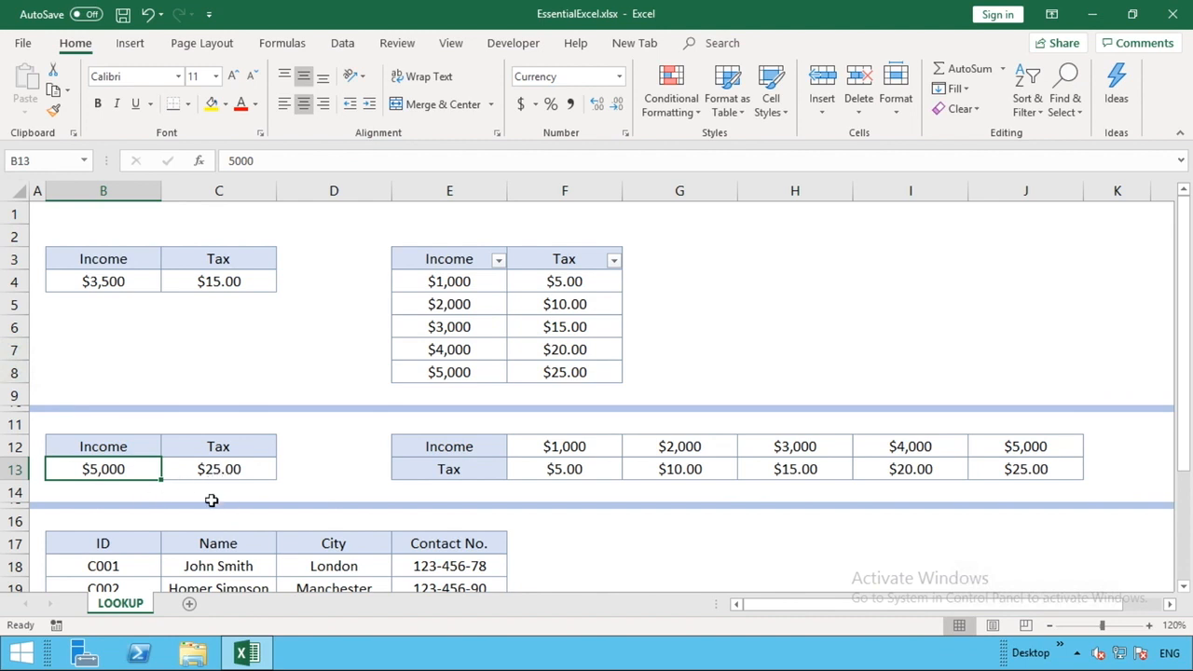
type("35000")
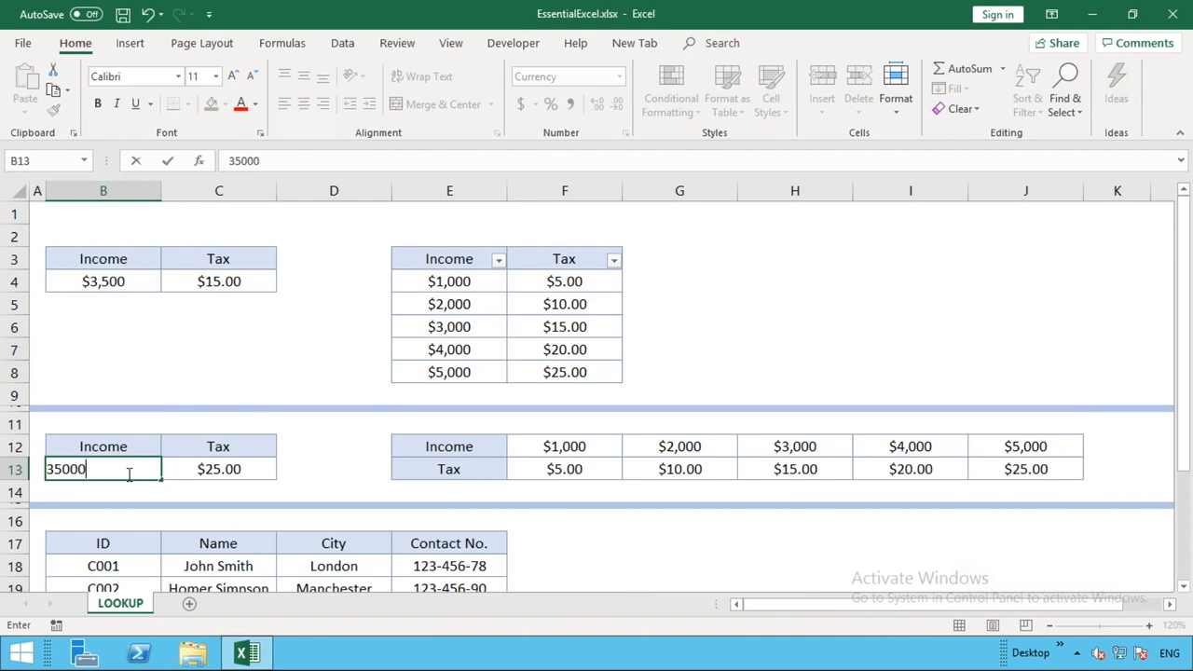
key("BackSpace")
key("Return")
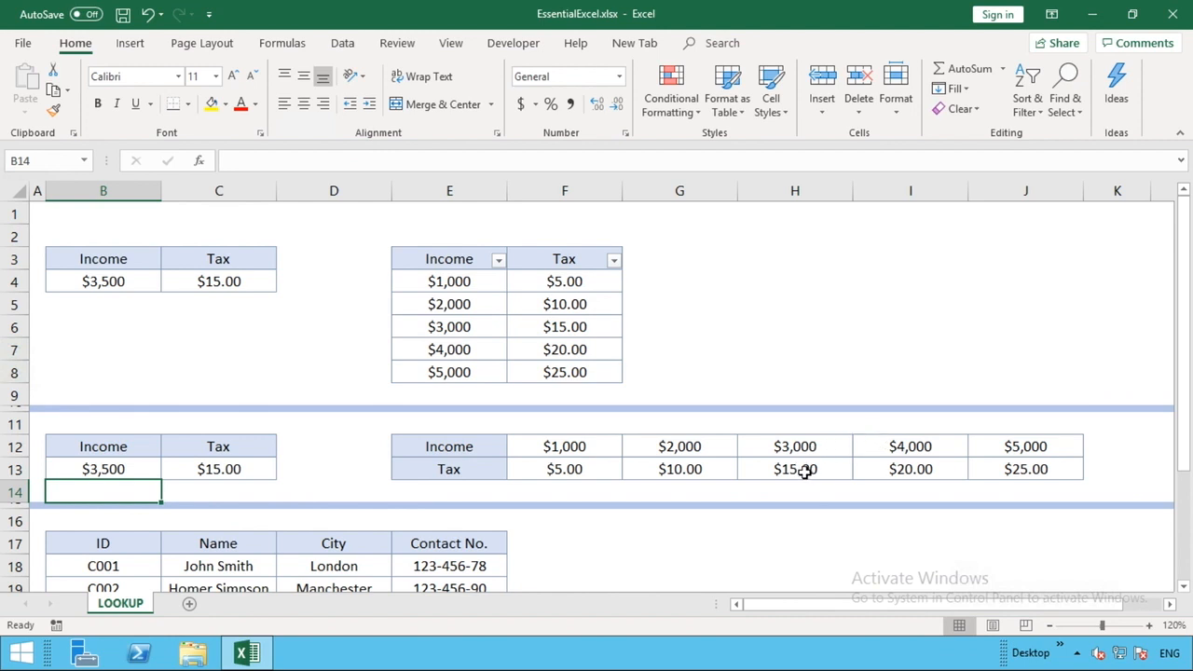
Enter a LOOKUP formula in Contact No. cell C25 with B25 as lookup value and B18:E22 as array
left_click(1183, 588)
left_click(1183, 588)
left_click(1182, 588)
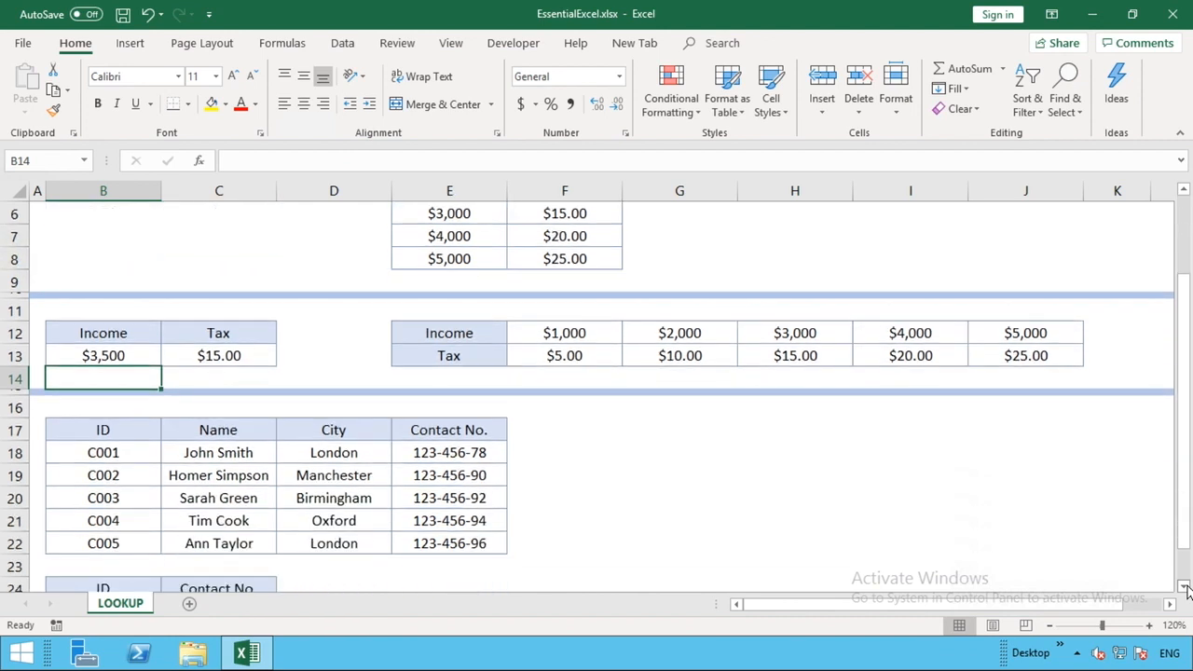
left_click(1182, 588)
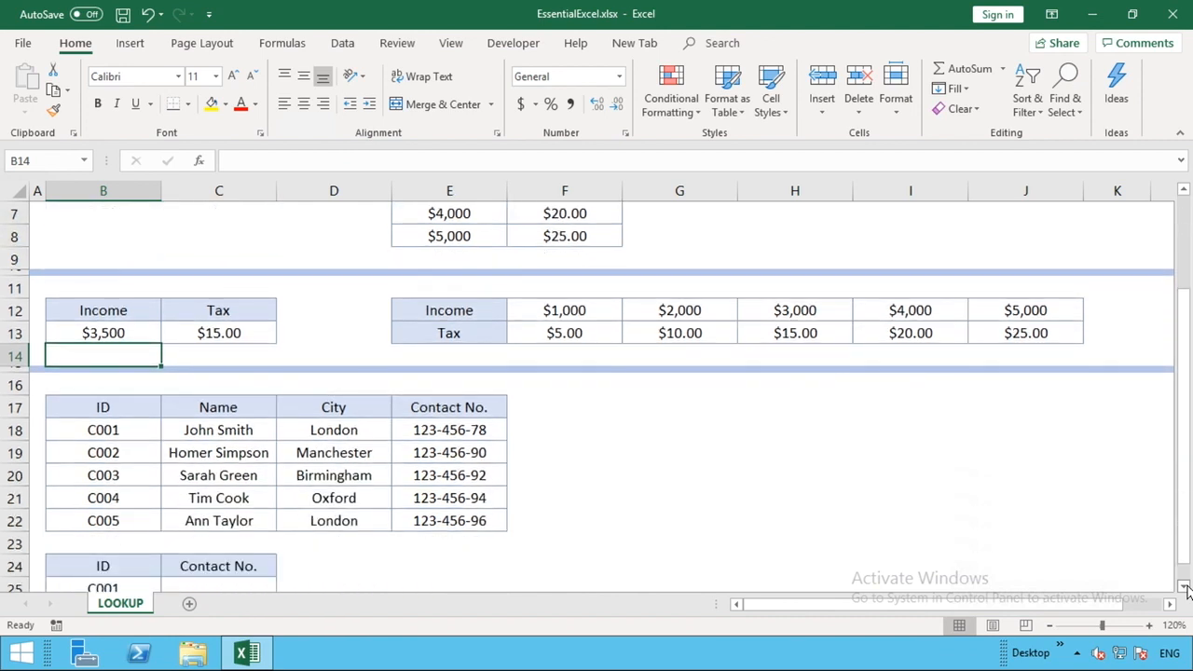
left_click(1182, 588)
left_click(1182, 588)
left_click(1182, 588)
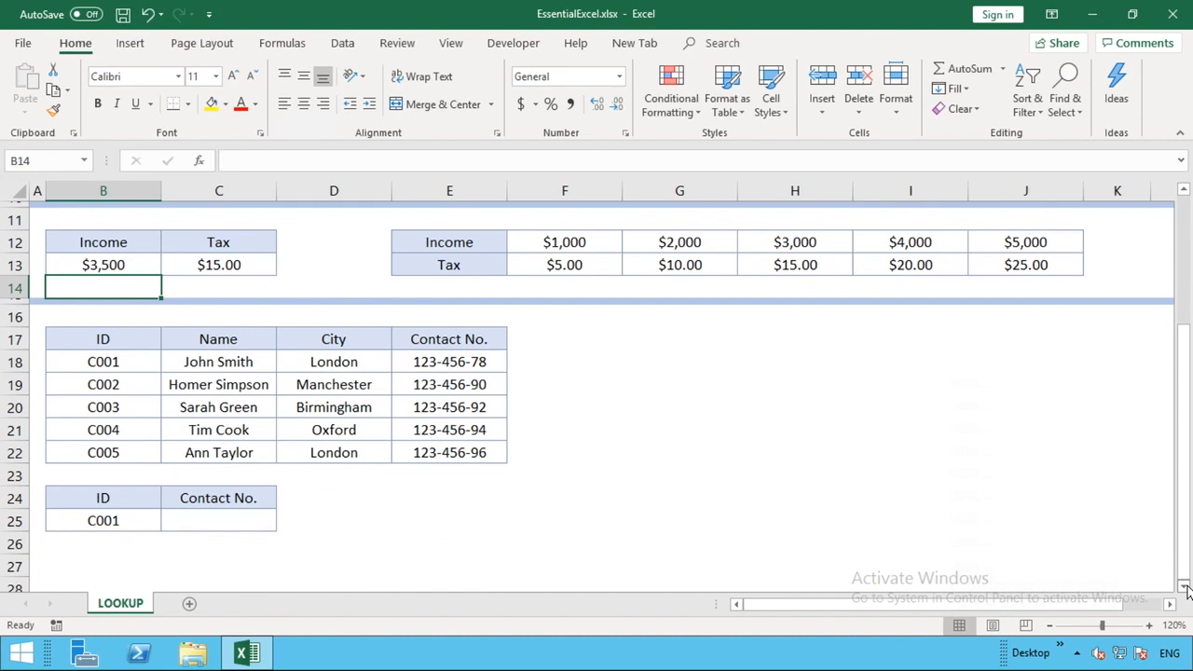
left_click(1184, 588)
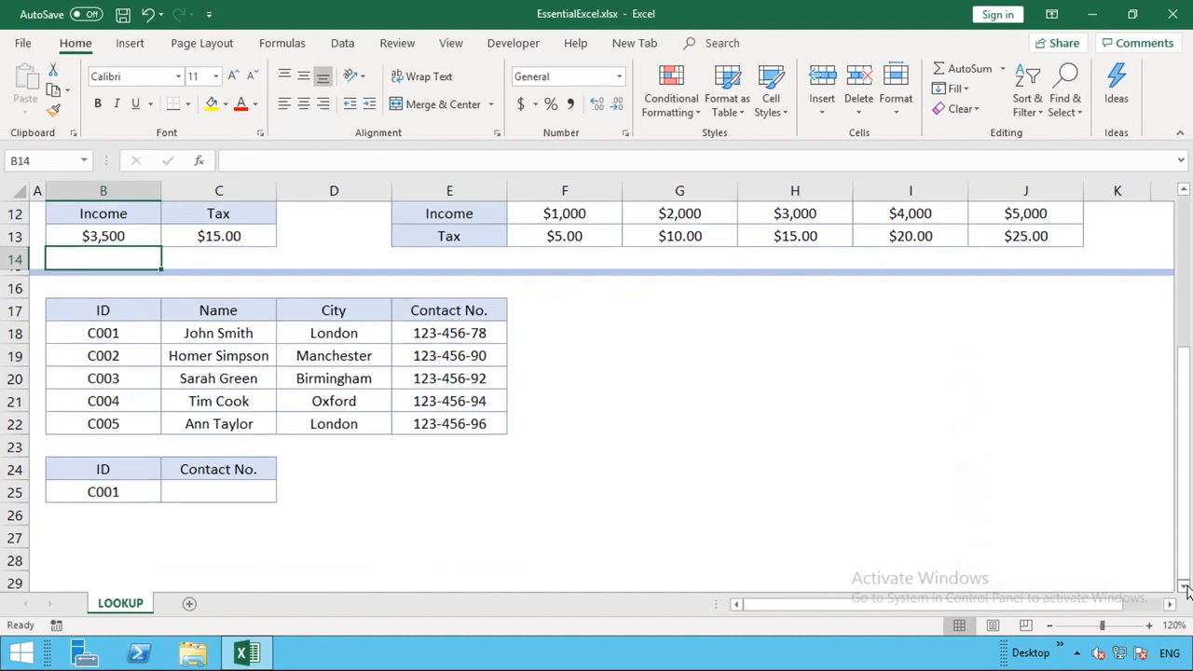
left_click(197, 491)
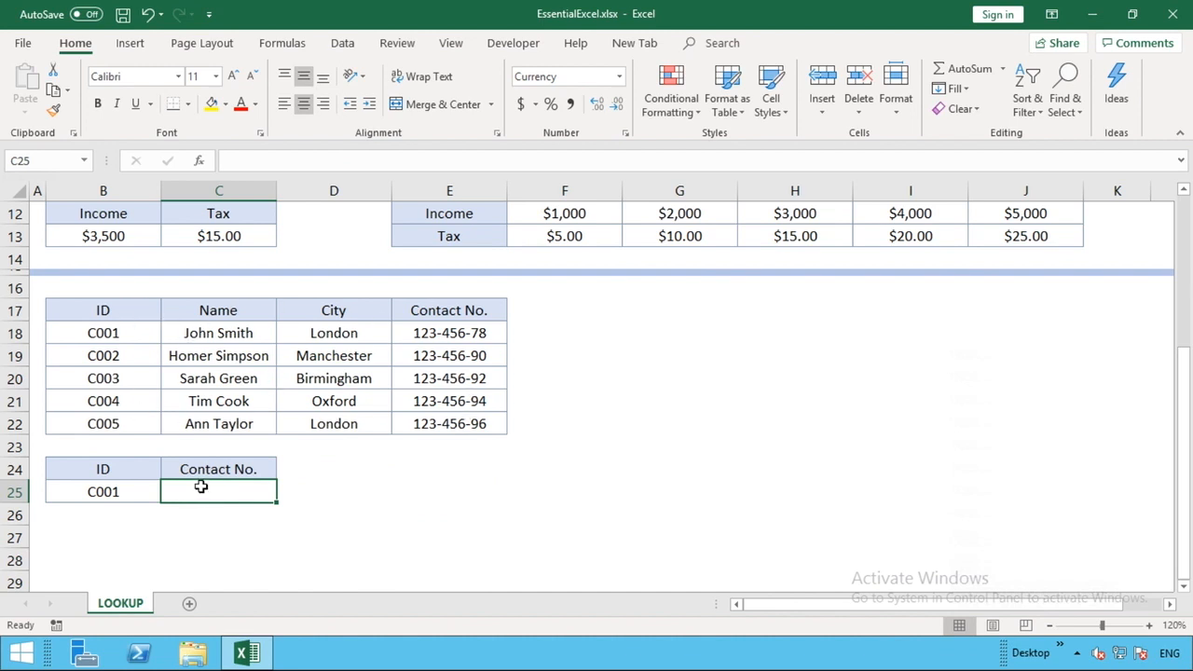
type("=")
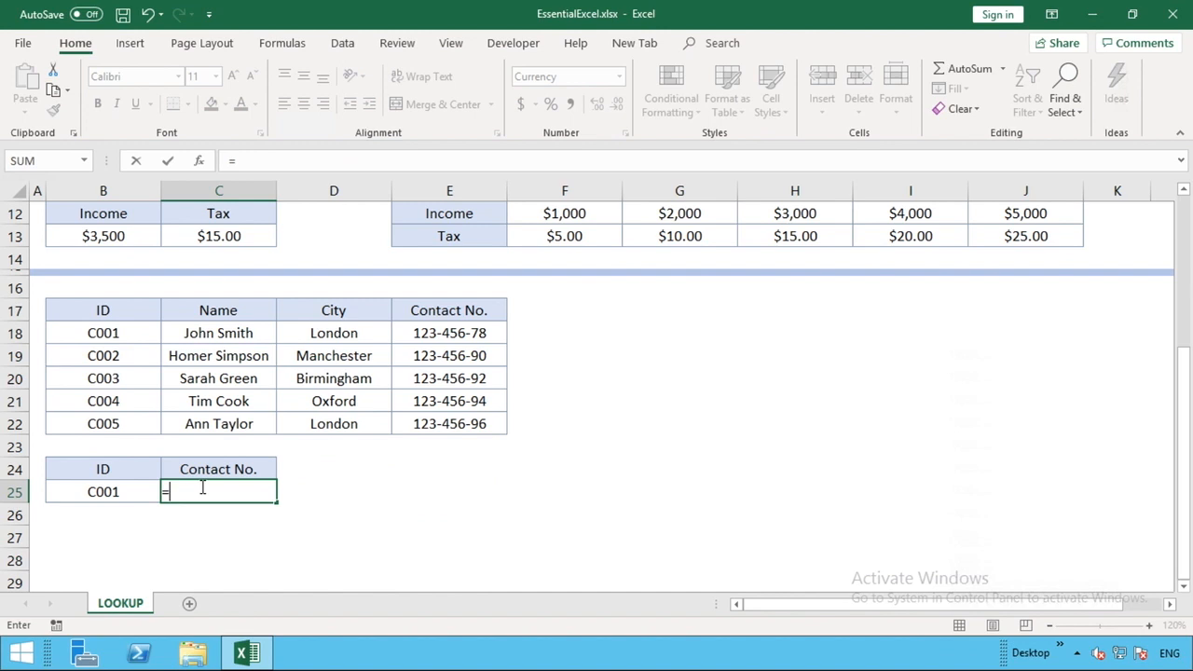
type("lookup(")
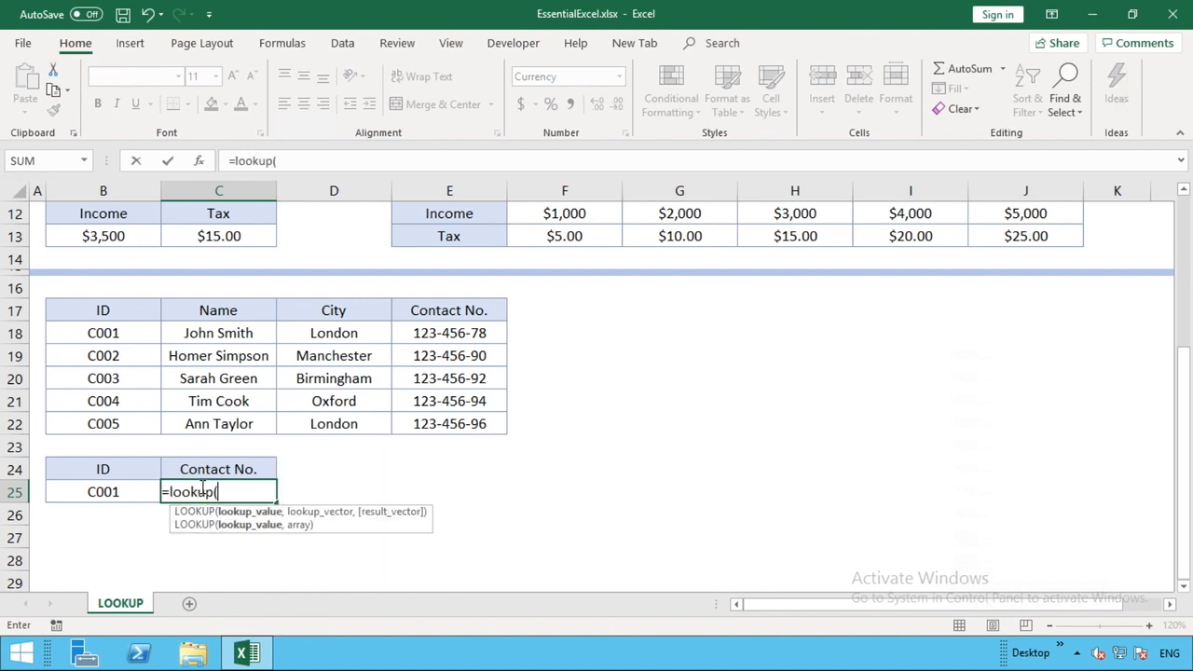
left_click(95, 491)
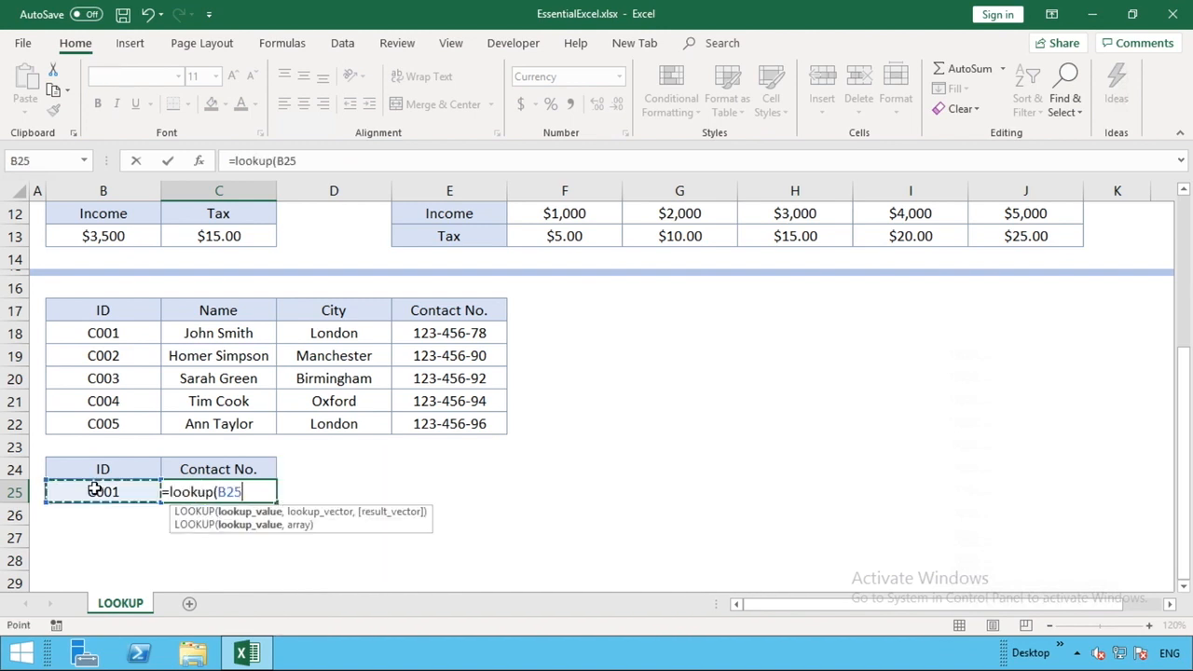
type(",")
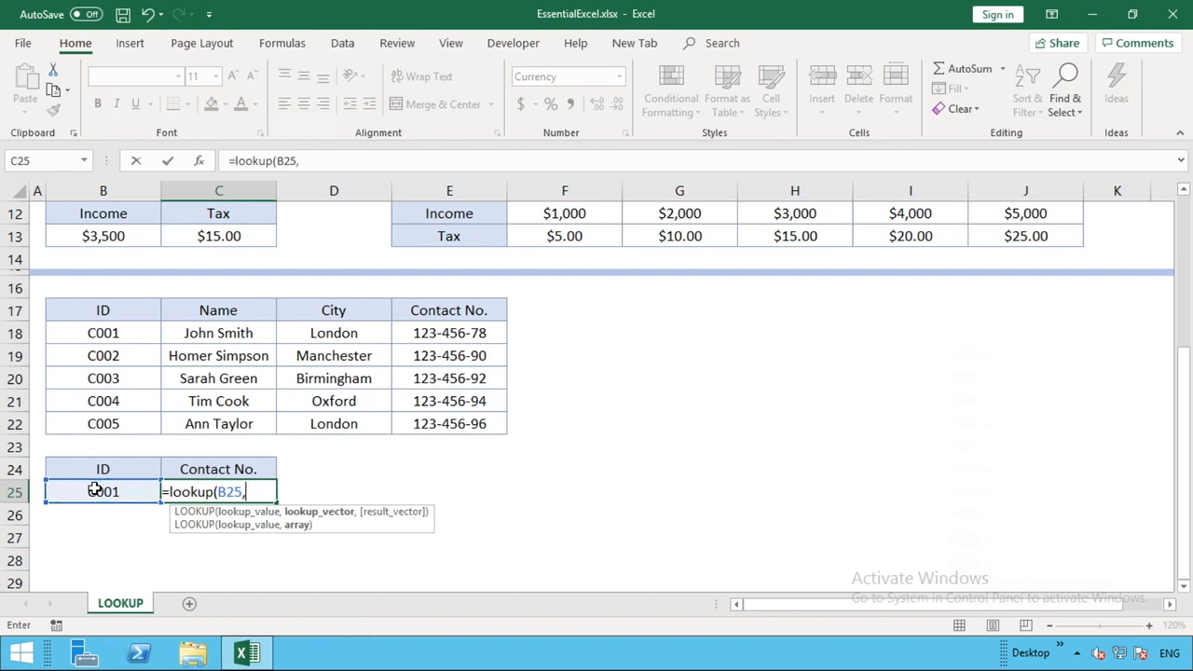
left_click(122, 333)
left_click_drag(167, 332, 451, 425)
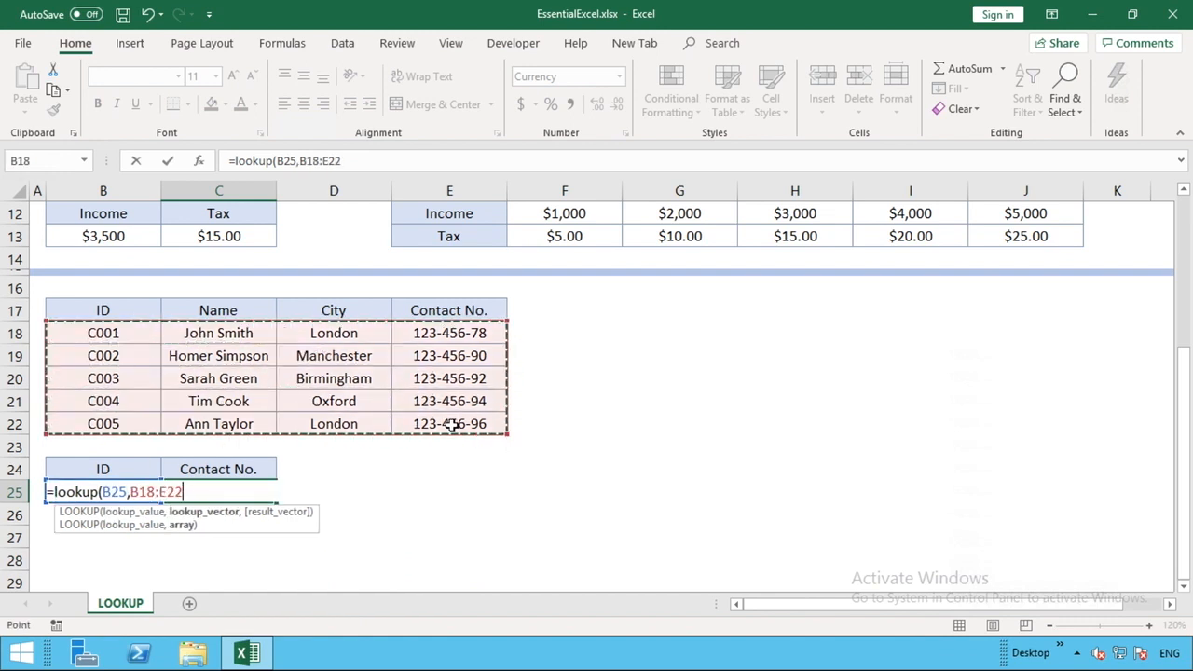
key("Return")
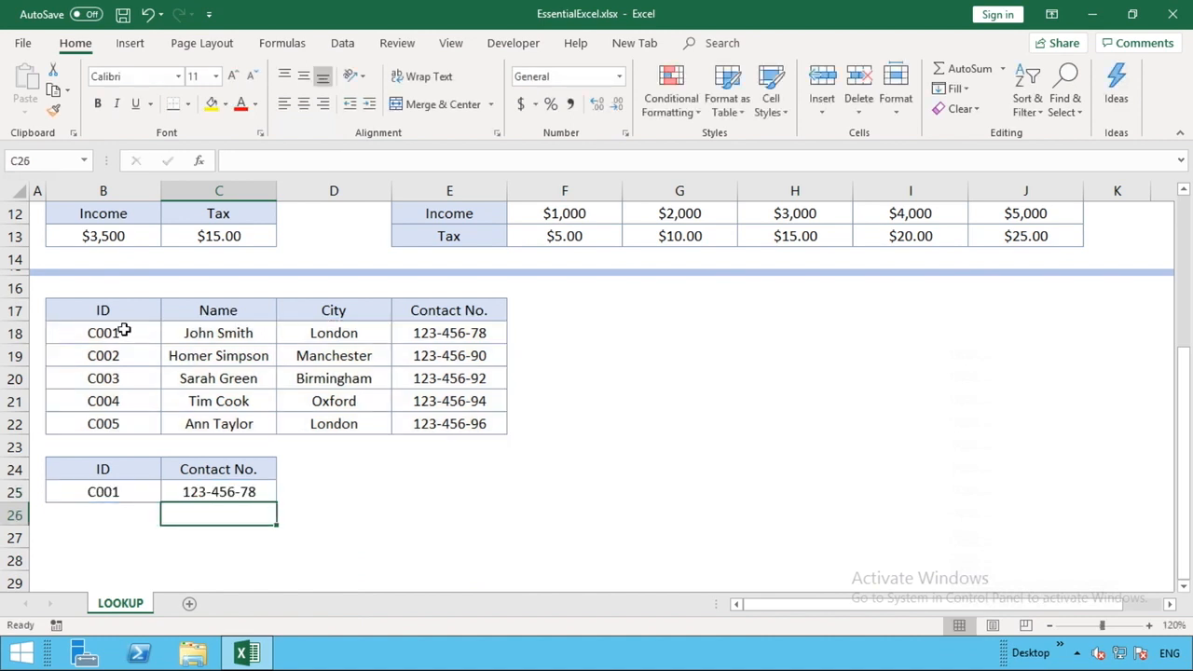
Compare the ID in B25 and the C25 formula result with the first record's Contact No. in E18
left_click(125, 494)
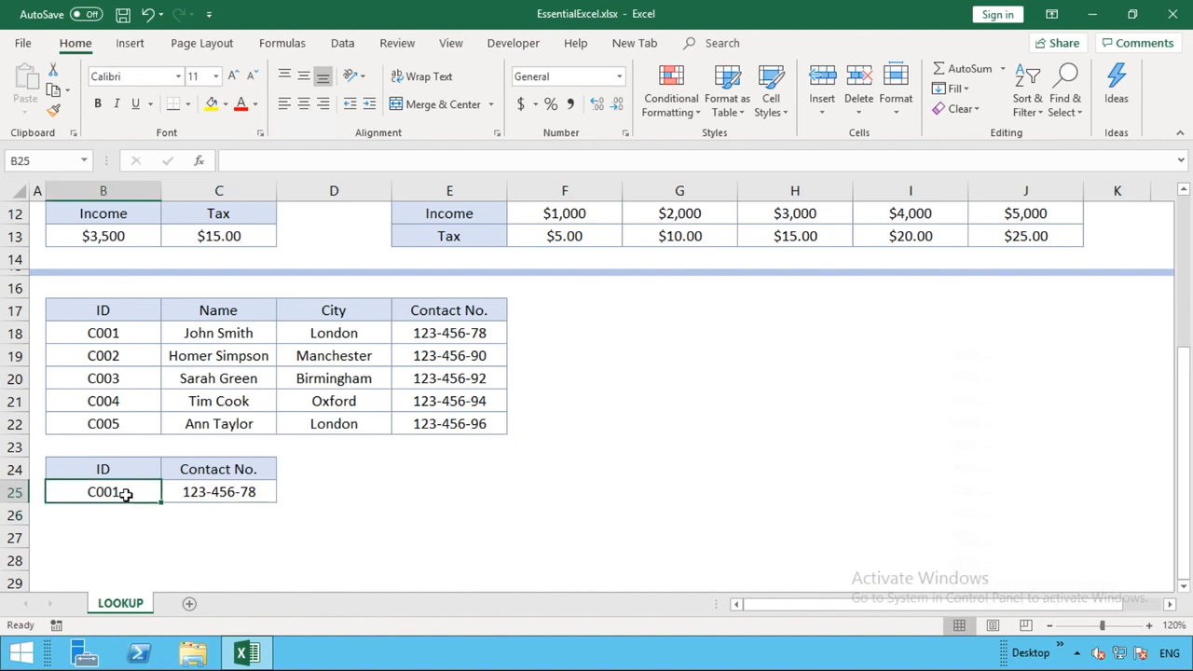
left_click(218, 489)
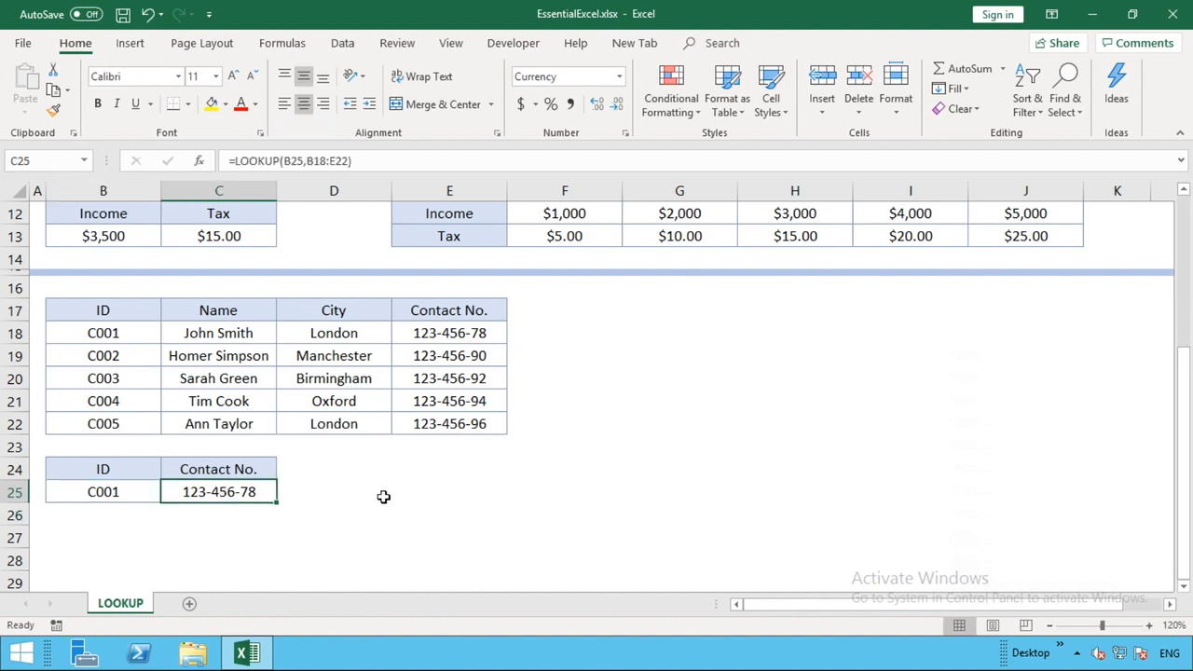
left_click(493, 331)
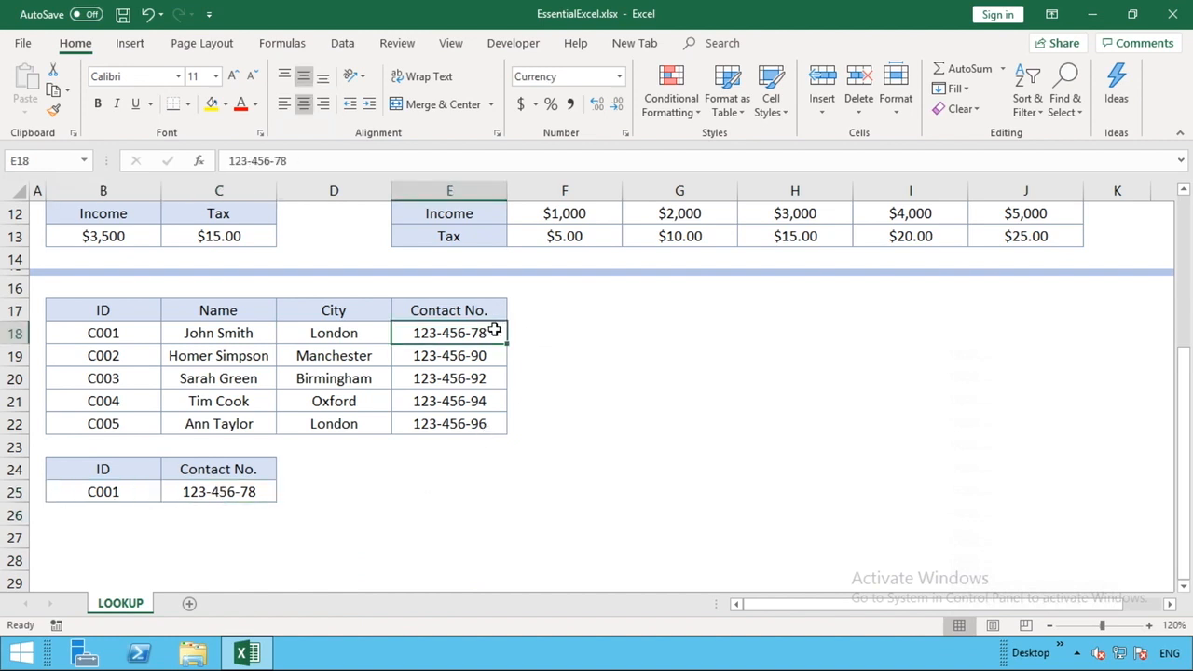
Change the ID in B25 to the third record's ID and check the contact number returned in C25
double_click(129, 491)
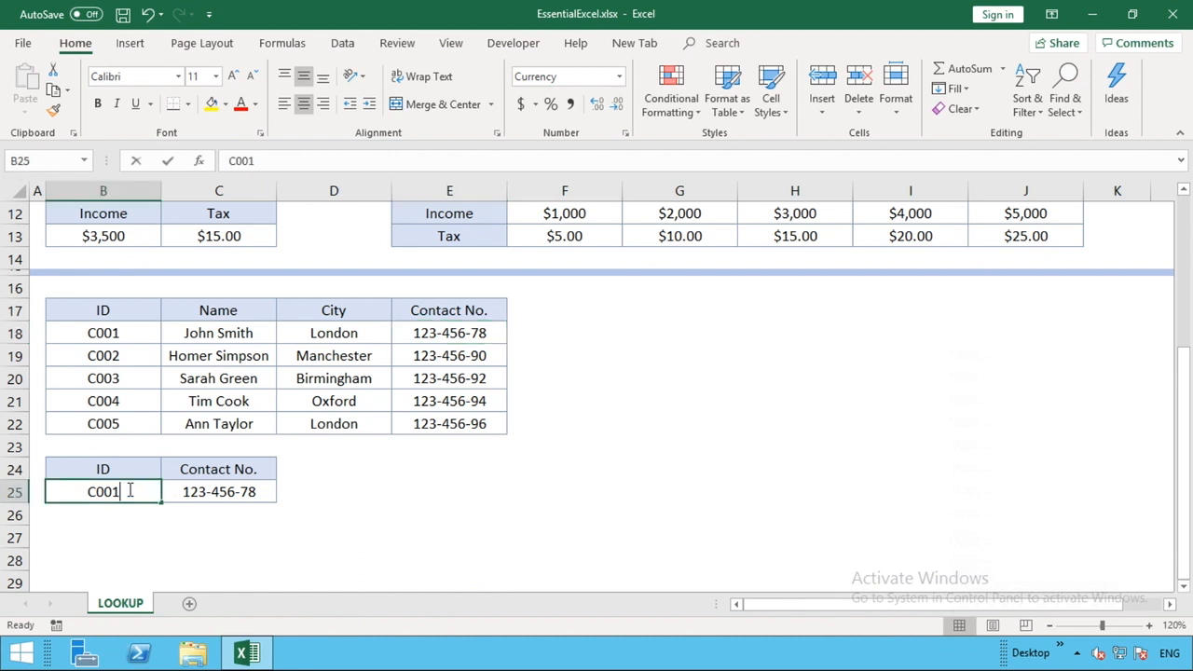
key("BackSpace")
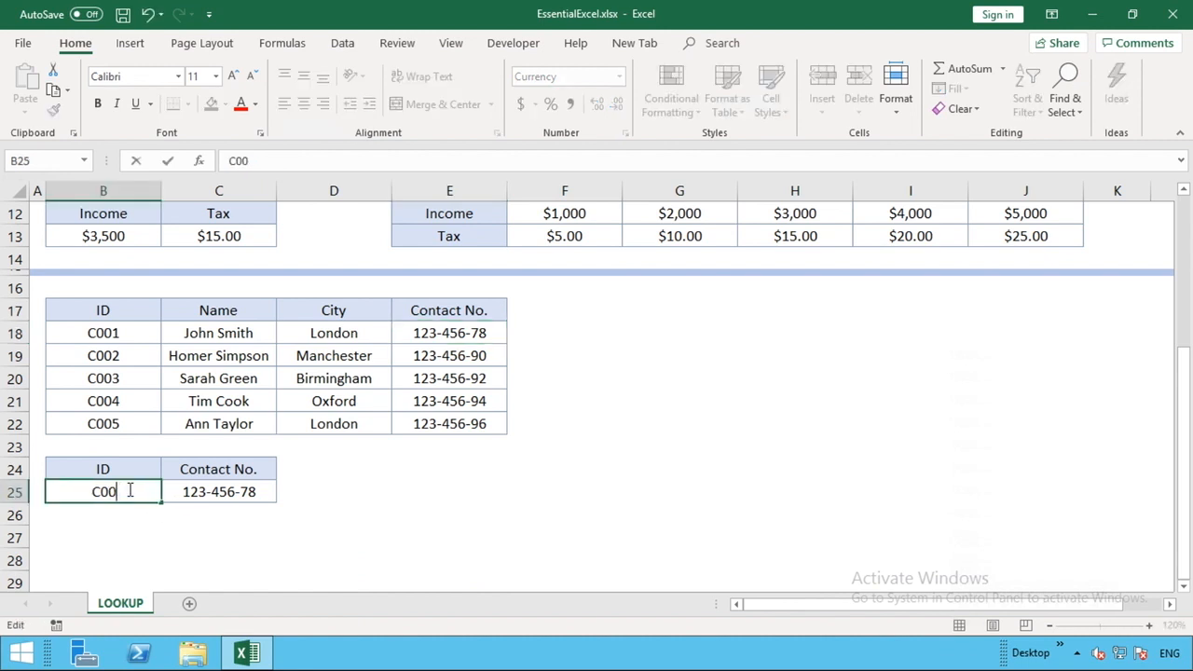
type("3")
key("Return")
left_click(203, 490)
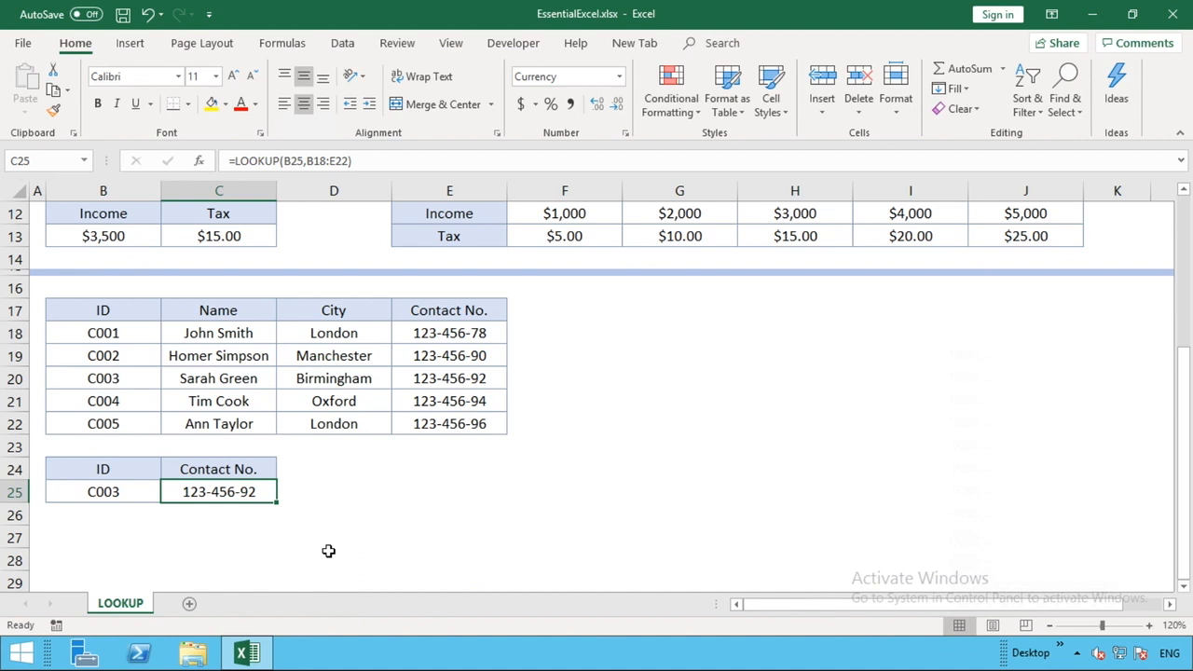
Copy the formatting of C24:C25 to D24:D25 and enter the header City in D24
left_click(244, 461)
key("shift+Down")
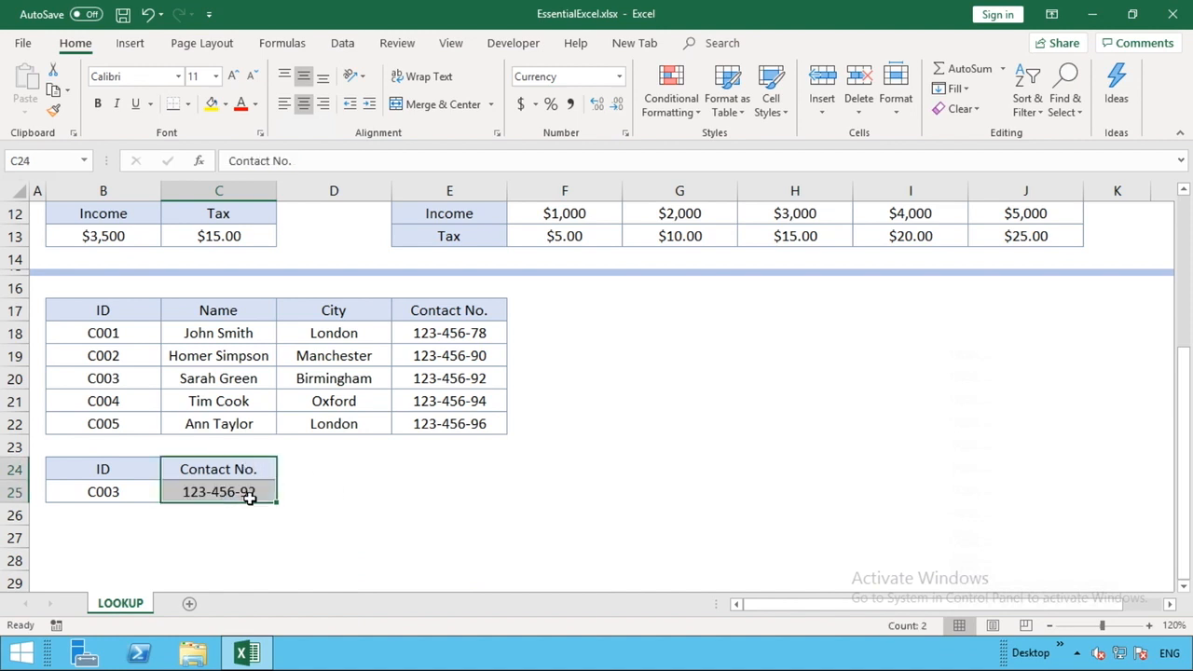
left_click(53, 110)
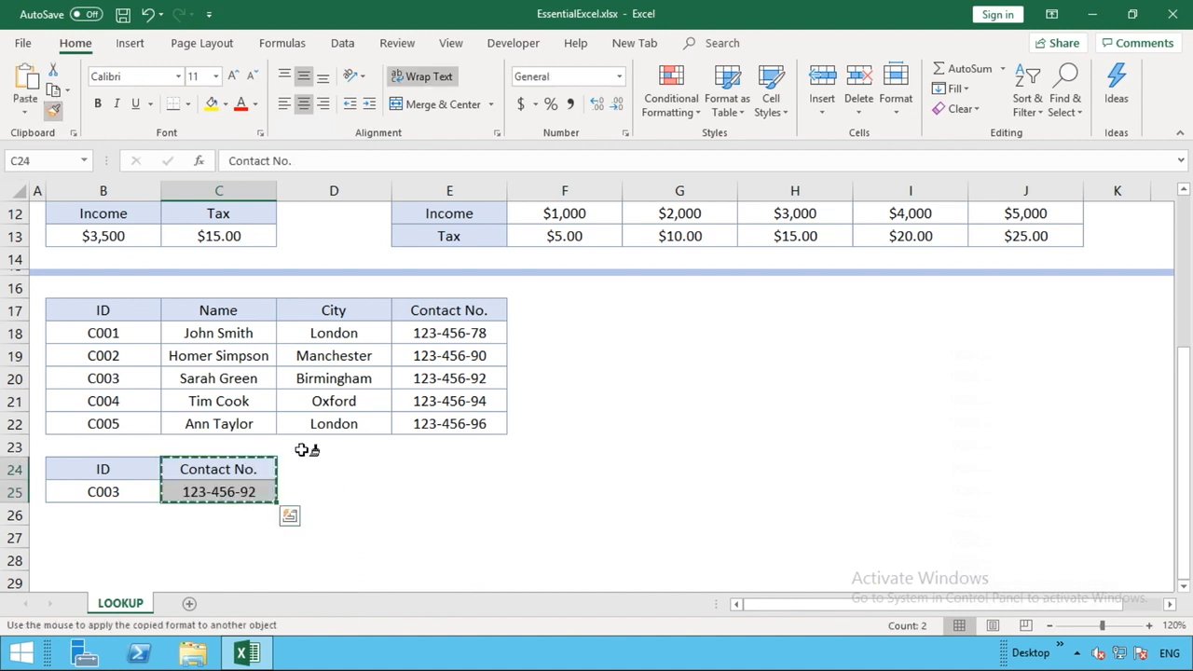
left_click_drag(307, 463, 307, 492)
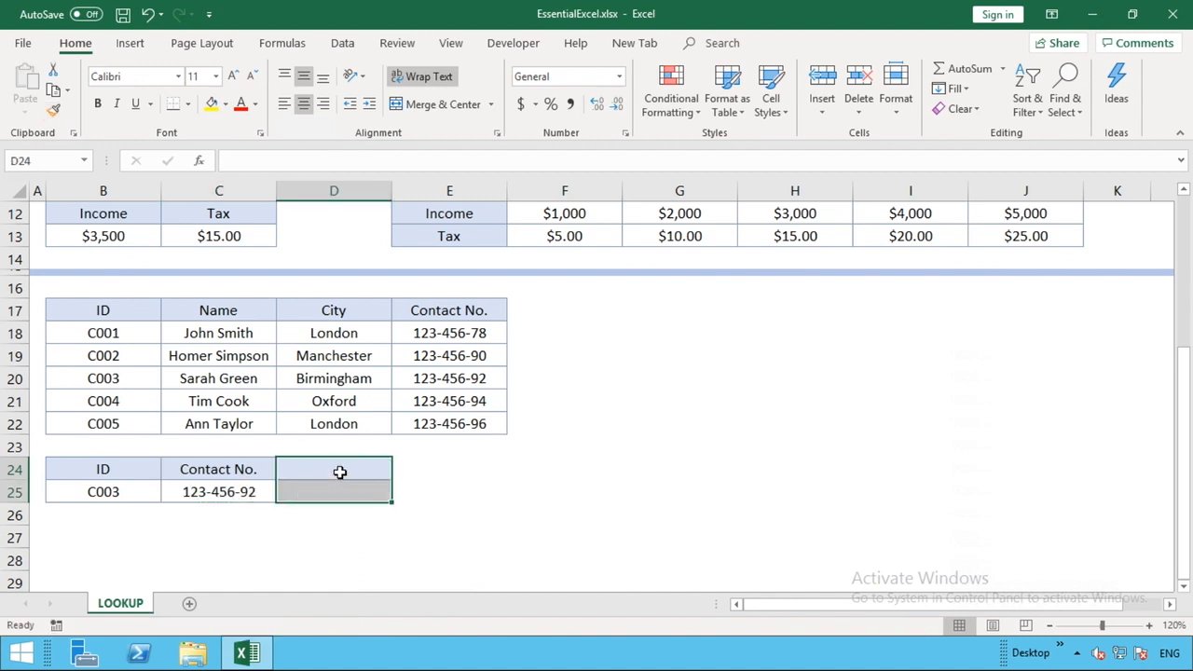
left_click(340, 471)
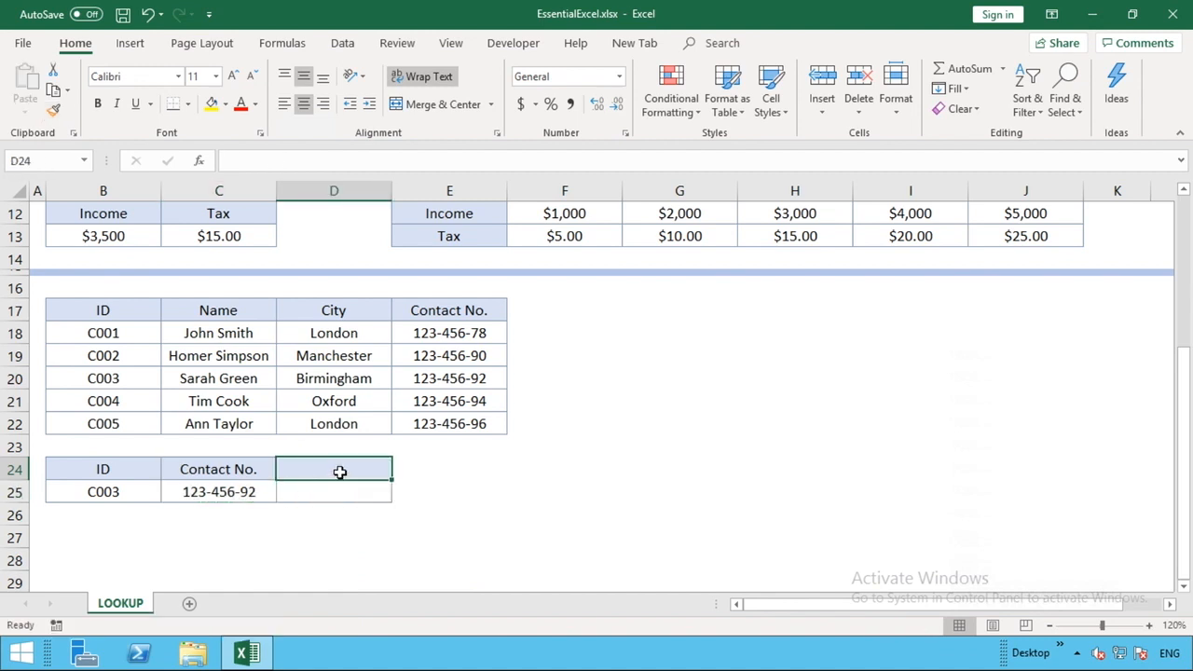
type("City")
key("Return")
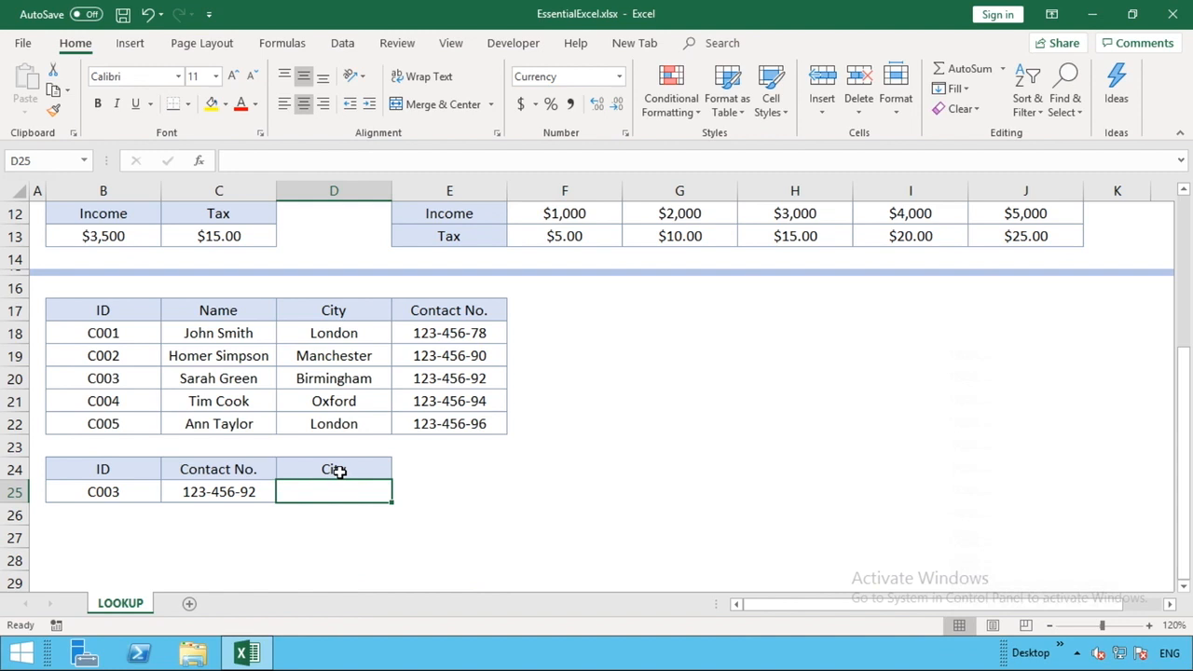
Enter a LOOKUP formula in City cell D25 with B25 as lookup value and B18:D22 as array
type("=lookup(")
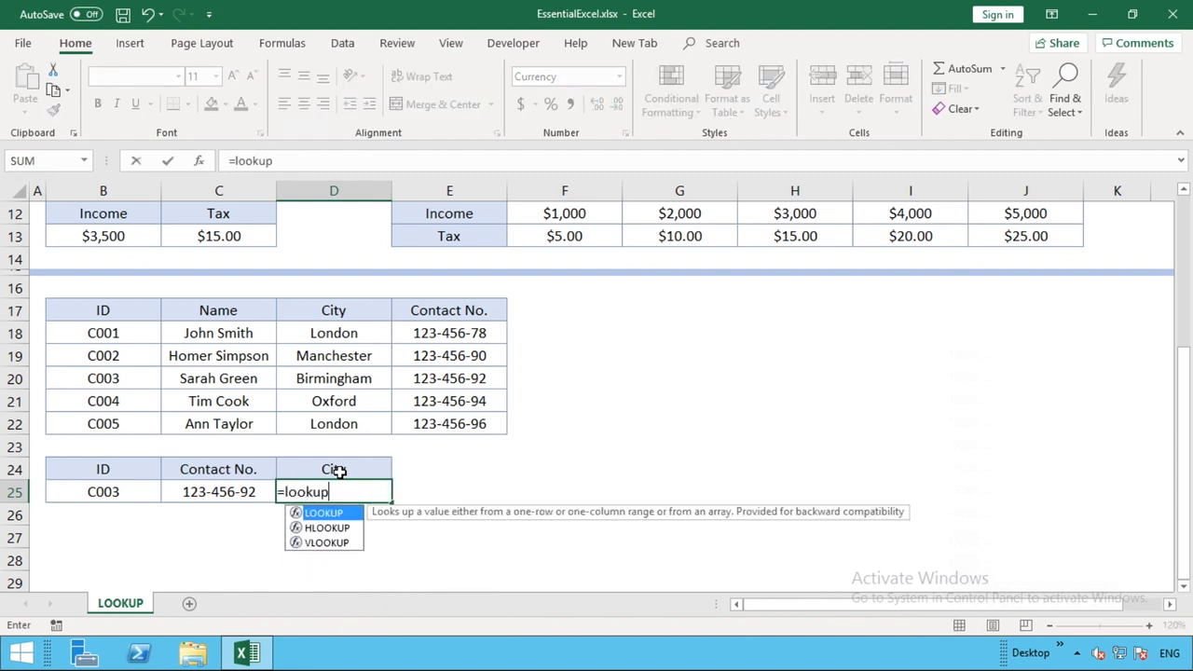
left_click(132, 494)
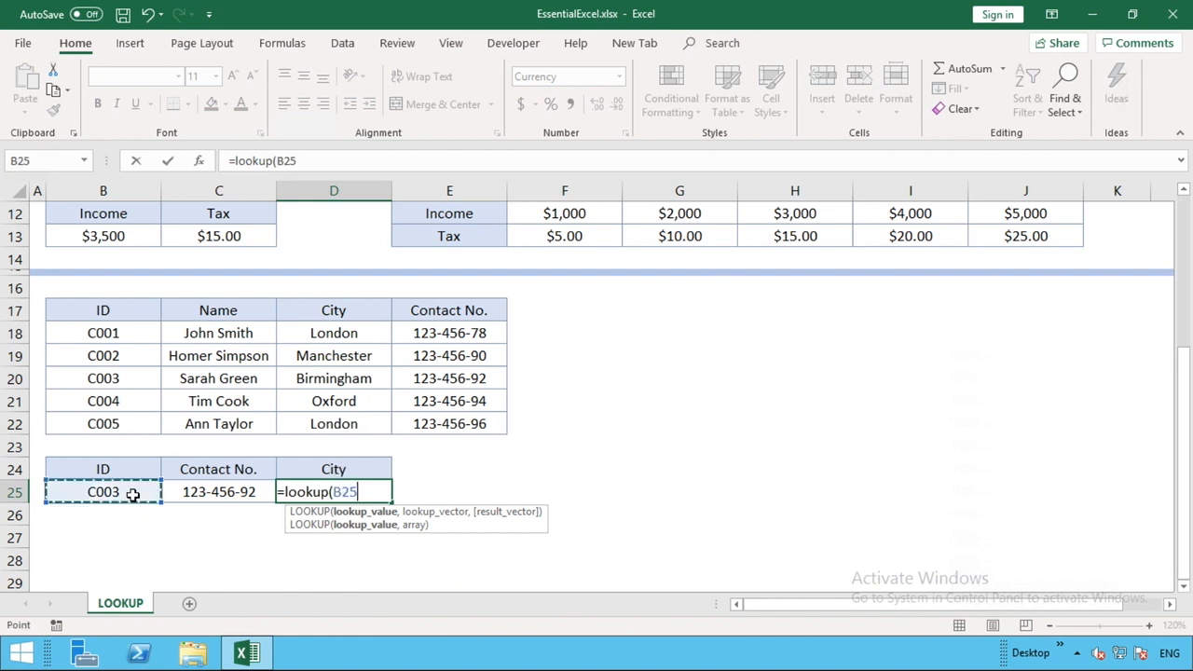
type(",")
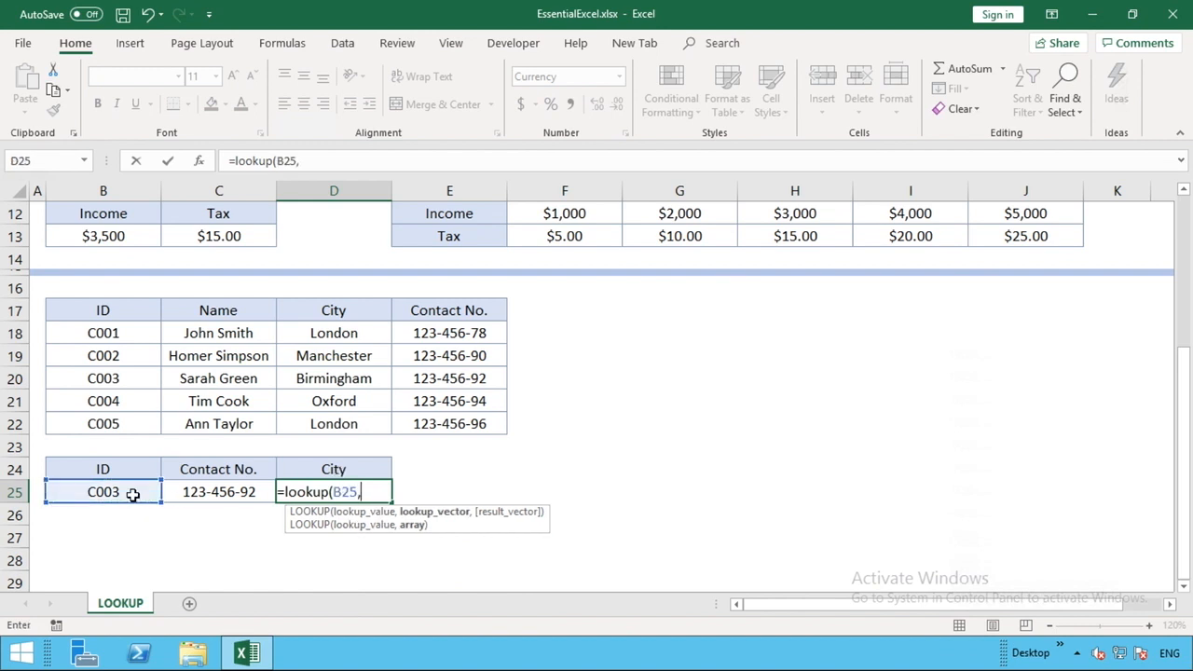
left_click_drag(128, 333, 308, 422)
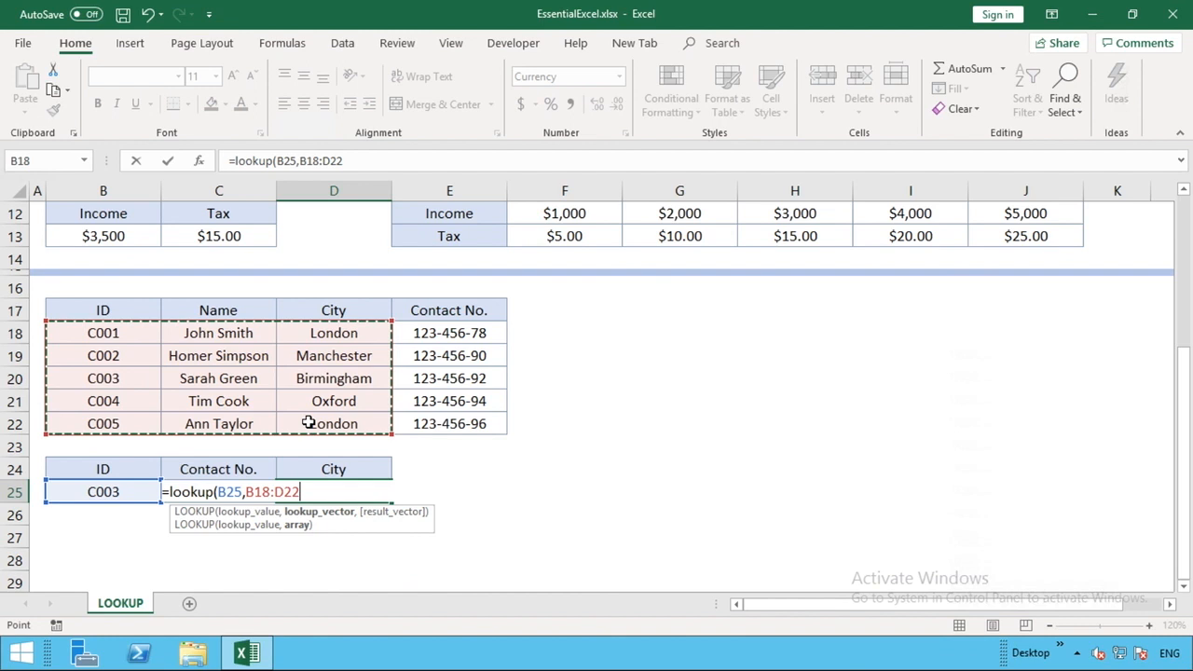
left_click_drag(139, 336, 301, 424)
left_click_drag(152, 333, 438, 424)
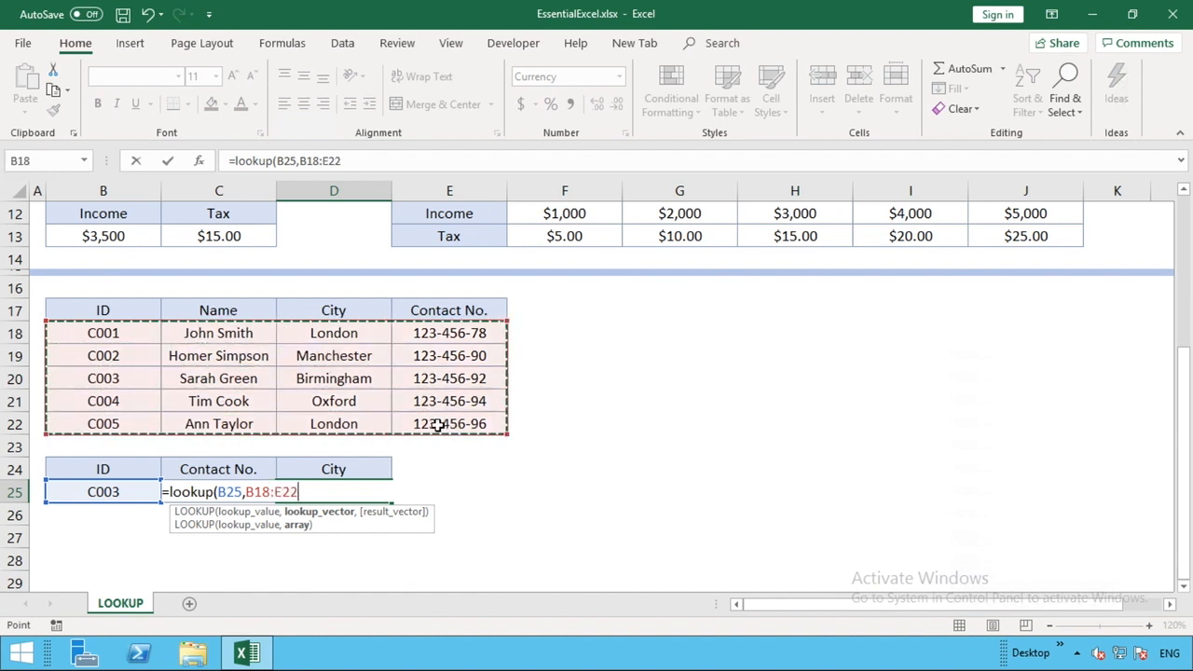
left_click_drag(362, 421, 140, 322)
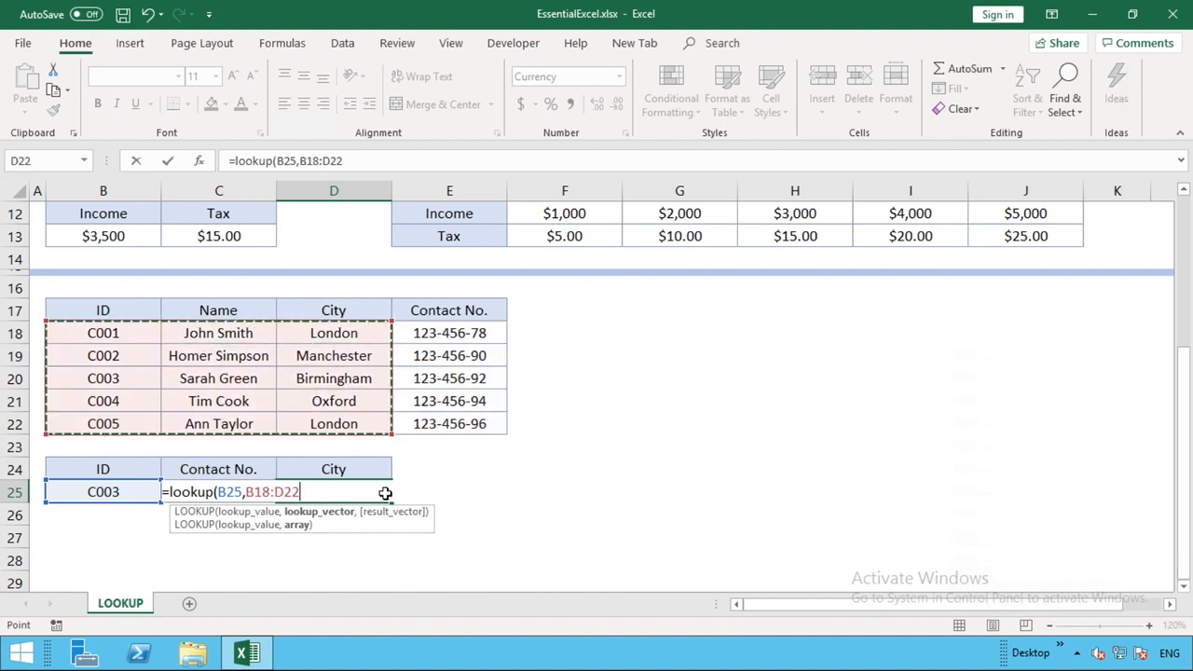
type(")")
key("Return")
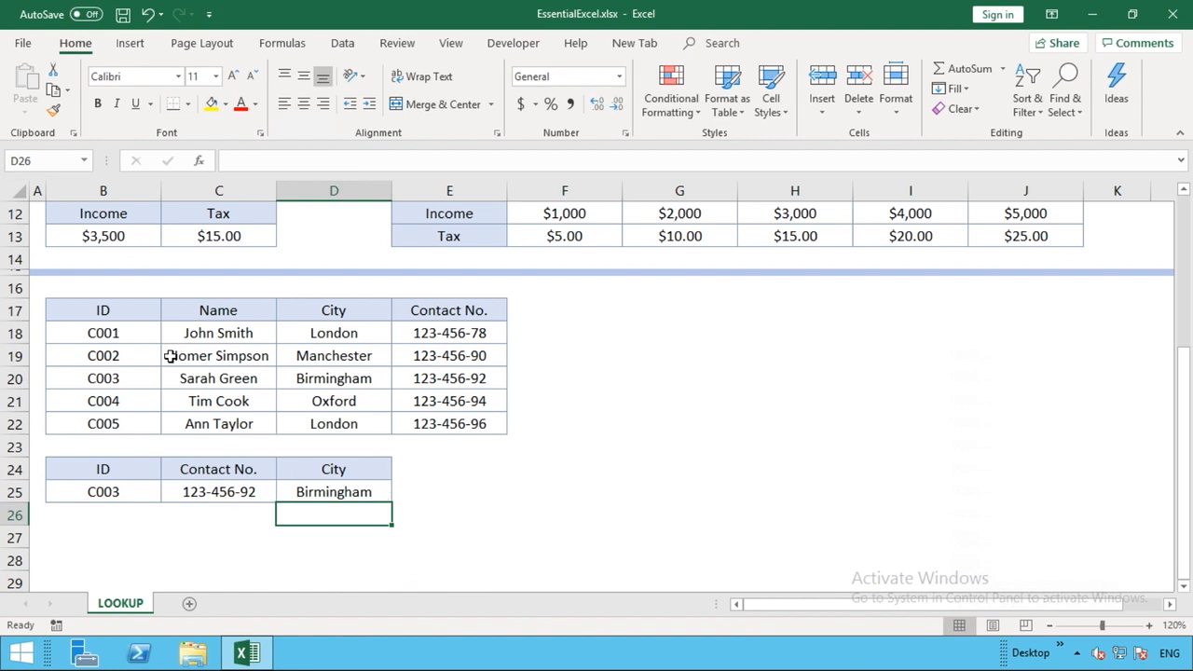
Compare the third record in B20:E20 with the City and Contact No. columns of the lookup table
left_click_drag(140, 377, 421, 378)
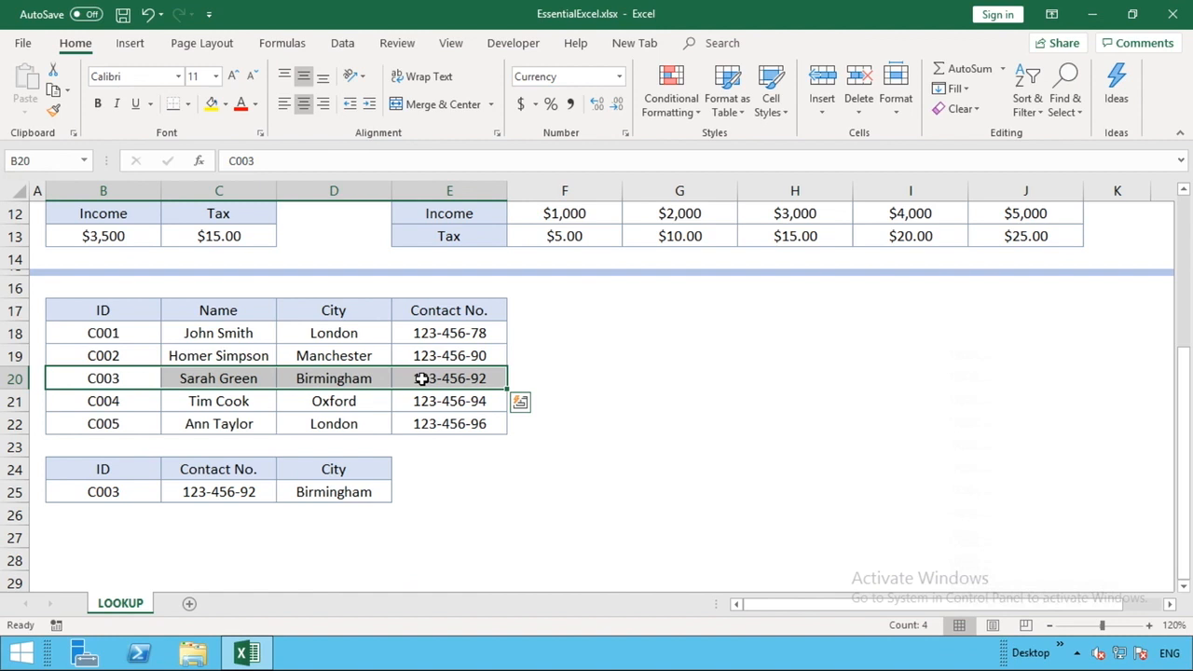
left_click(332, 468)
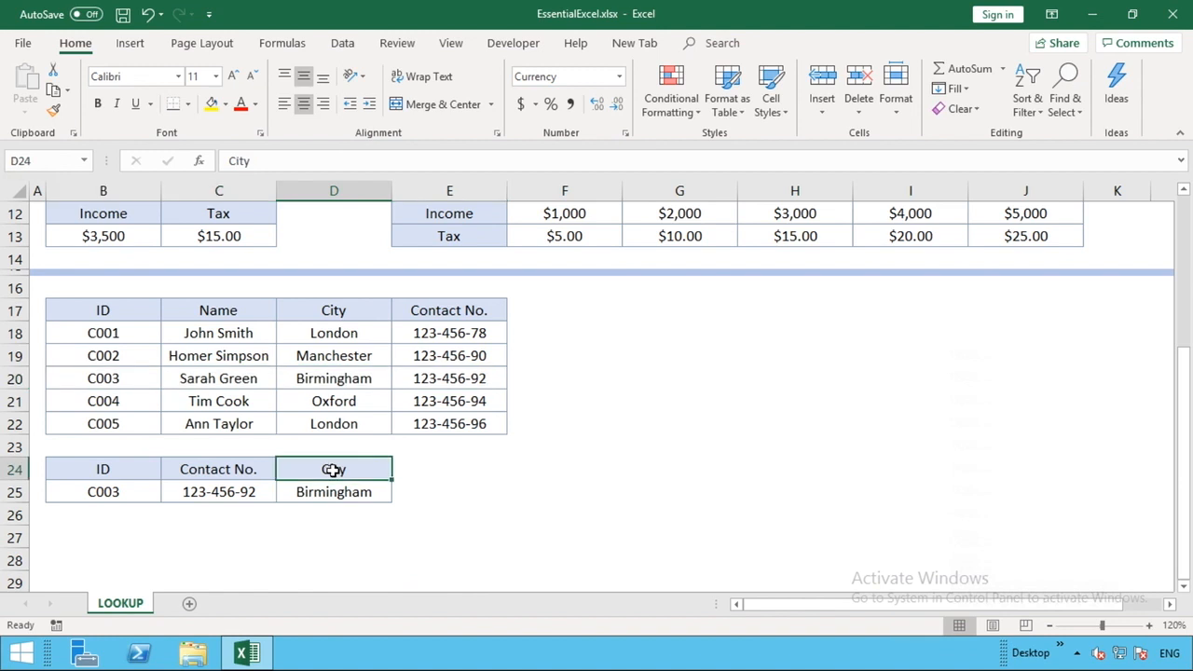
left_click(240, 468)
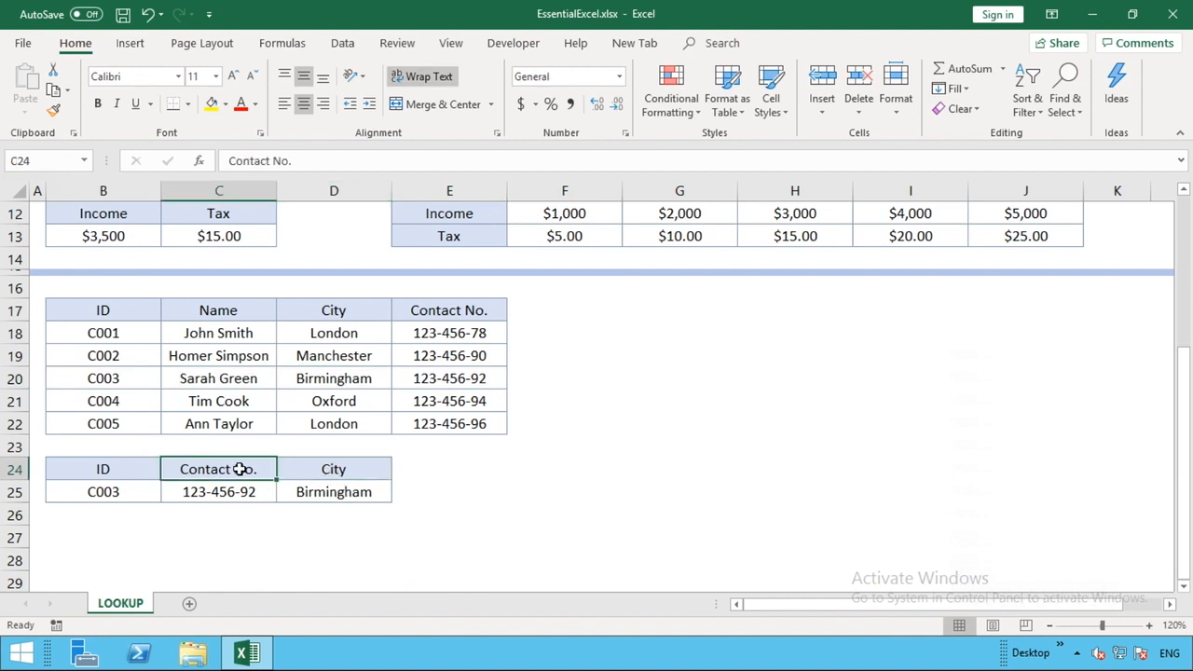